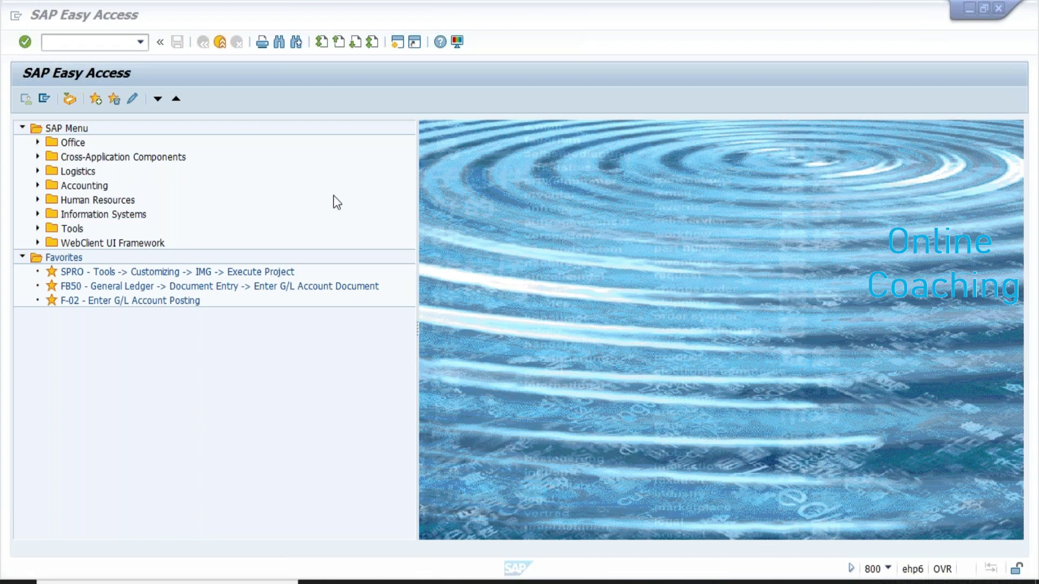
pyautogui.rightClick(356, 178)
pyautogui.click(382, 178)
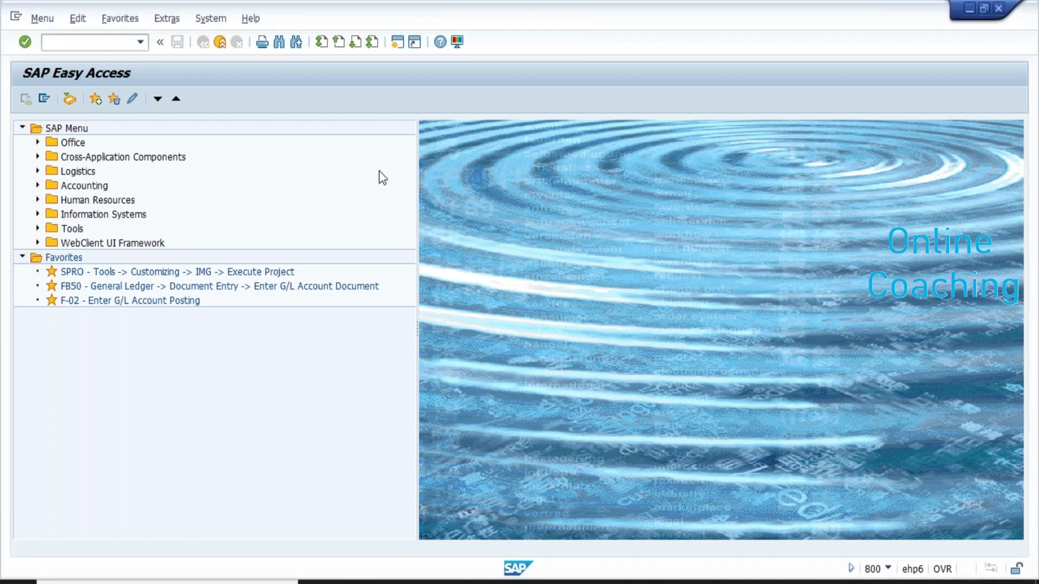
pyautogui.rightClick(383, 178)
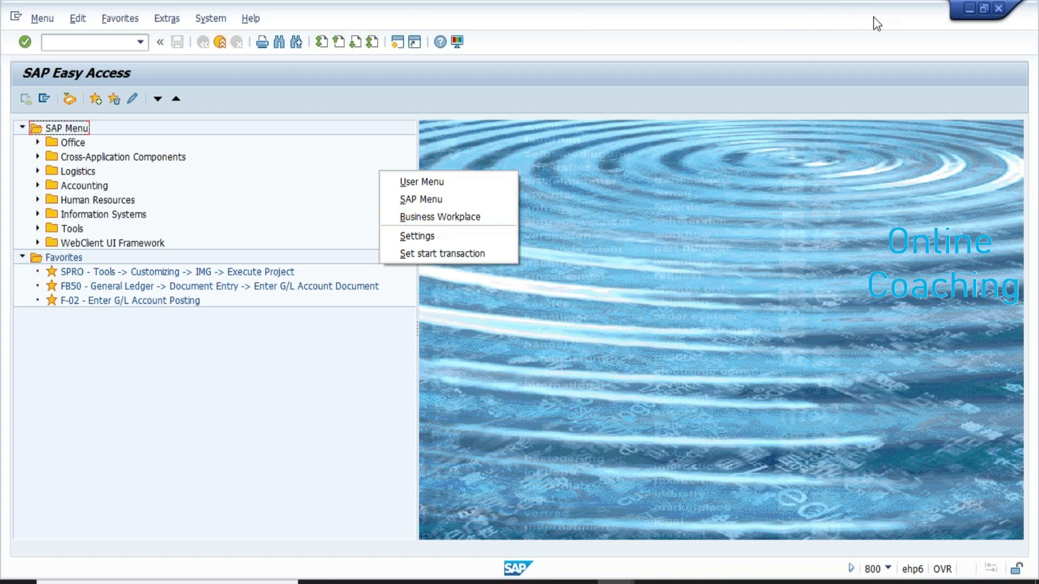
pyautogui.press('Escape')
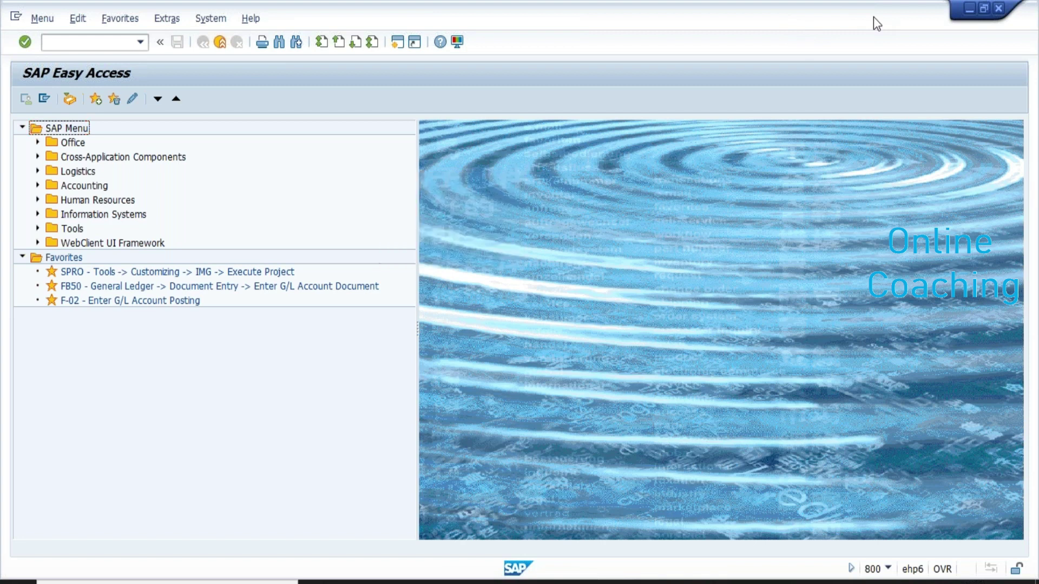
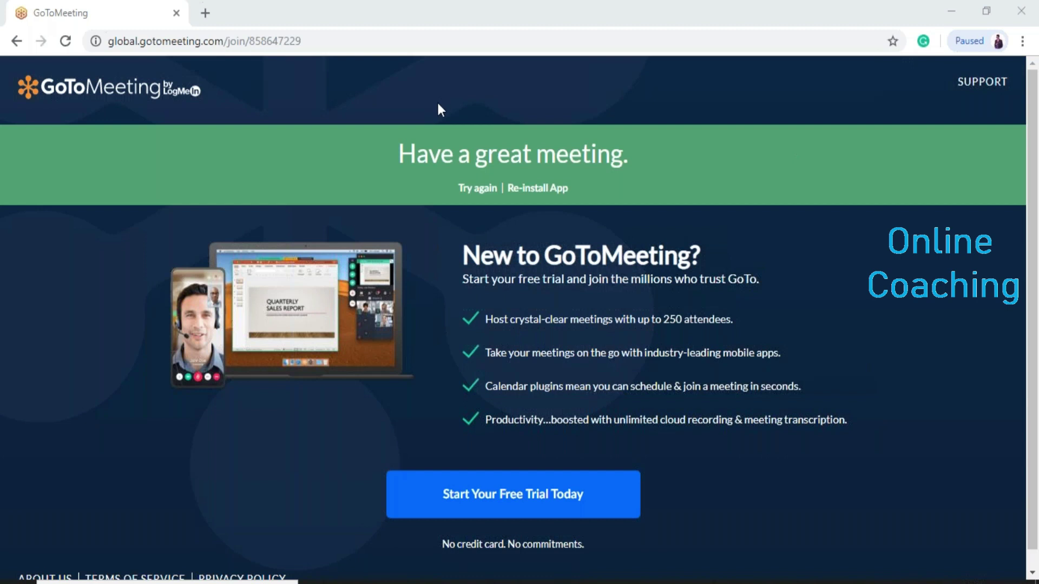
# Switch to the SAP FICO Material document in Word and review the notes on business areas and chart of accounts creation.
pyautogui.hotkey('alt', 'Tab')
pyautogui.hotkey('alt', 'Tab')
pyautogui.hotkey('alt', 'Tab')
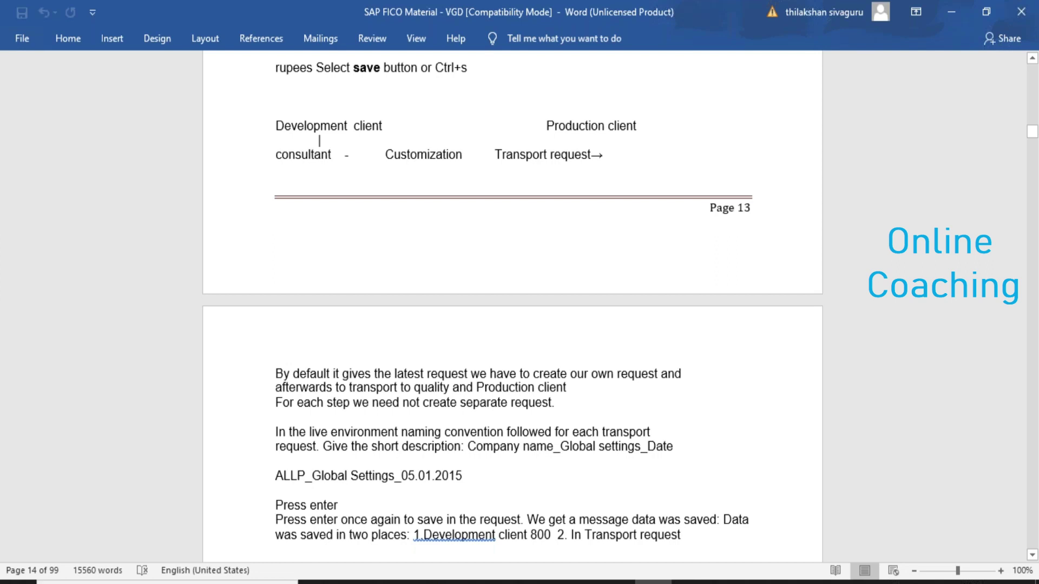
pyautogui.press('pagedown')
pyautogui.press('pagedown')
pyautogui.press('pagedown')
pyautogui.press('pagedown')
pyautogui.press('pagedown')
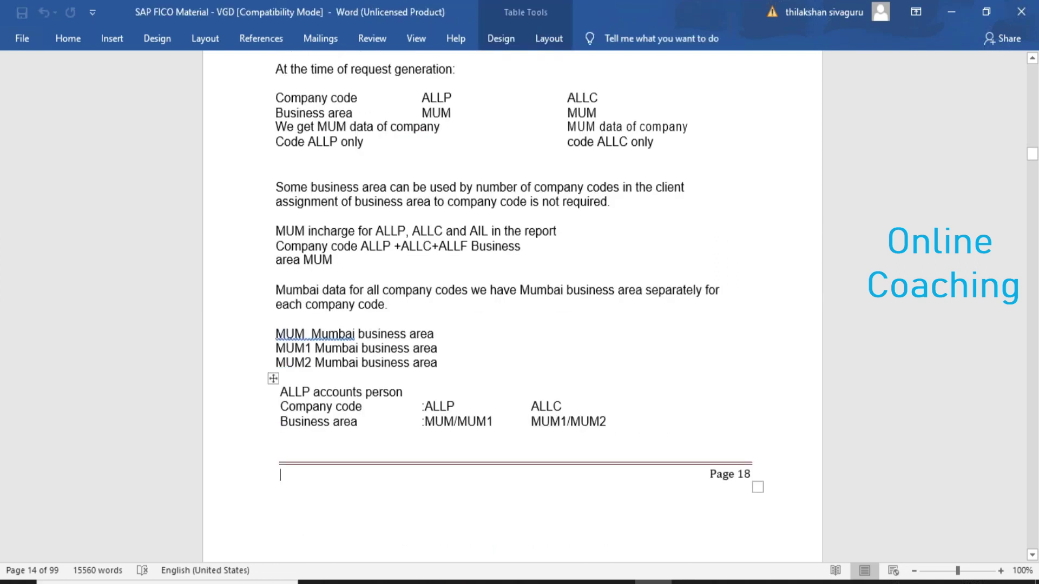
pyautogui.press('pagedown')
pyautogui.press('pagedown')
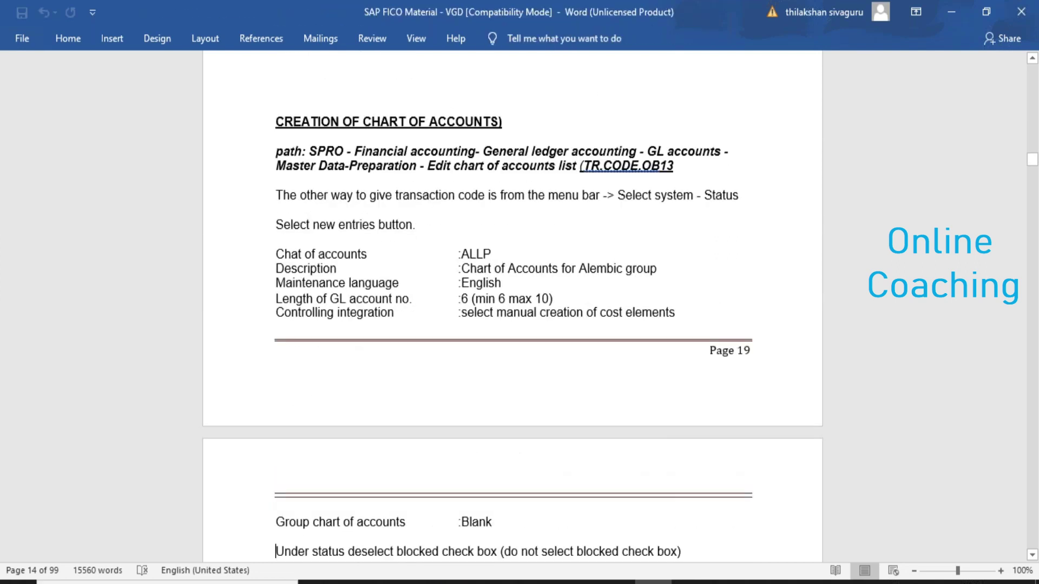
pyautogui.press('pagedown')
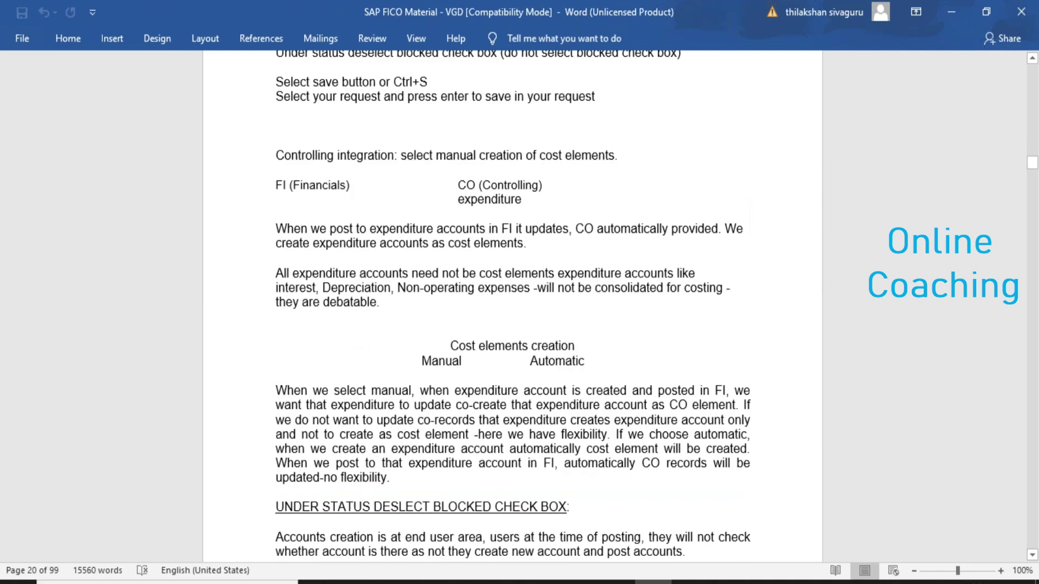
pyautogui.press('pagedown')
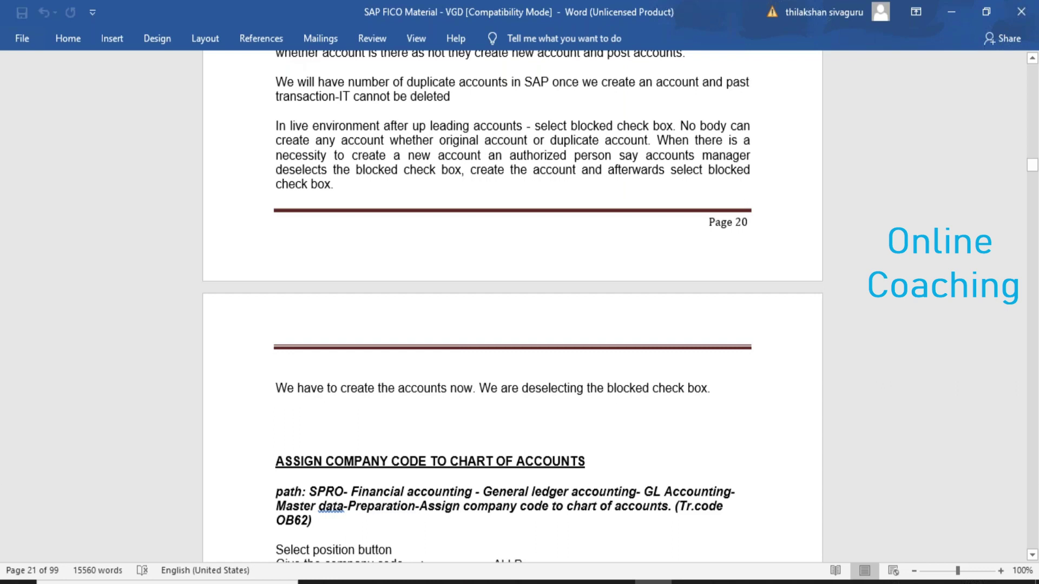
# Review the document's notes from account groups and retained earnings through special periods to the posting period options.
pyautogui.press('pagedown')
pyautogui.press('pagedown')
pyautogui.press('pagedown')
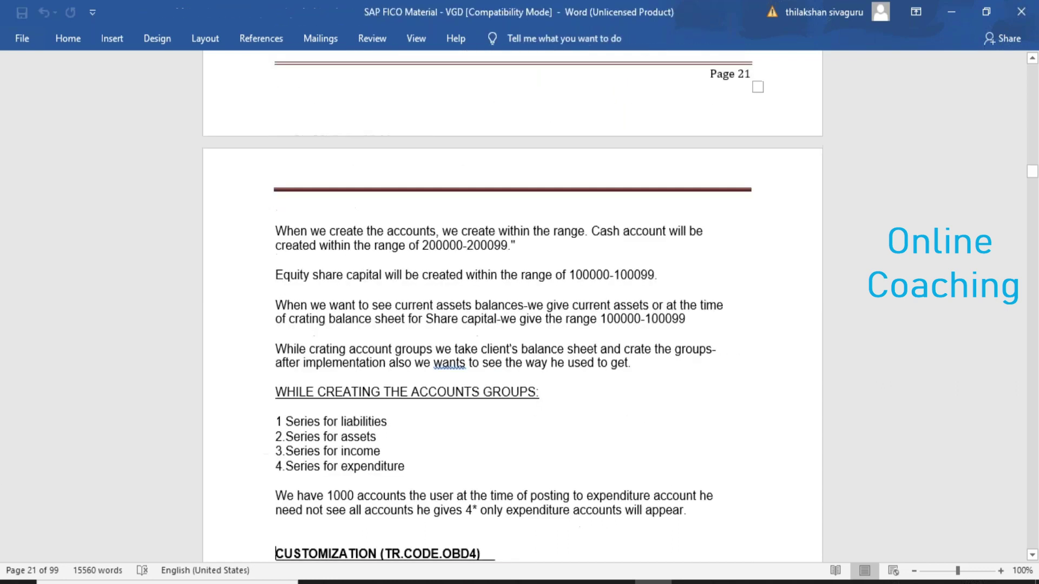
pyautogui.press('pagedown')
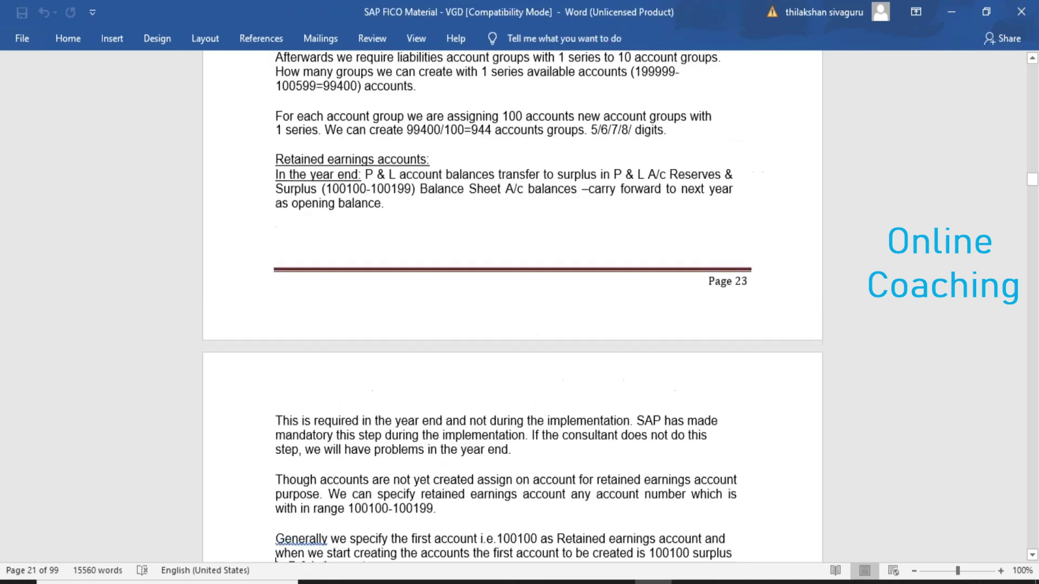
pyautogui.press('pagedown')
pyautogui.press('pagedown')
pyautogui.press('pagedown')
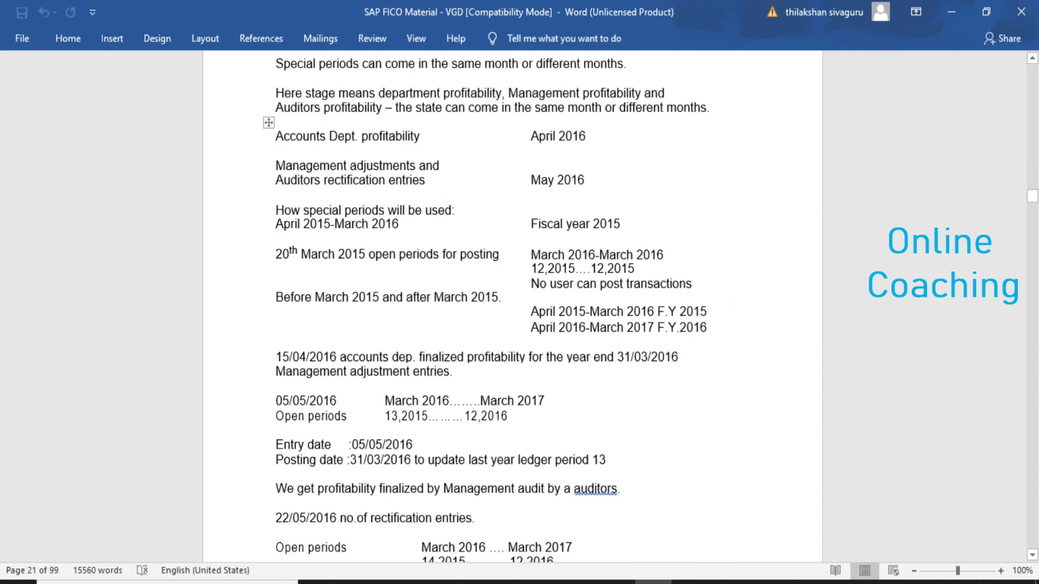
pyautogui.press('pagedown')
pyautogui.press('pagedown')
pyautogui.press('pagedown')
pyautogui.press('pagedown')
pyautogui.press('pagedown')
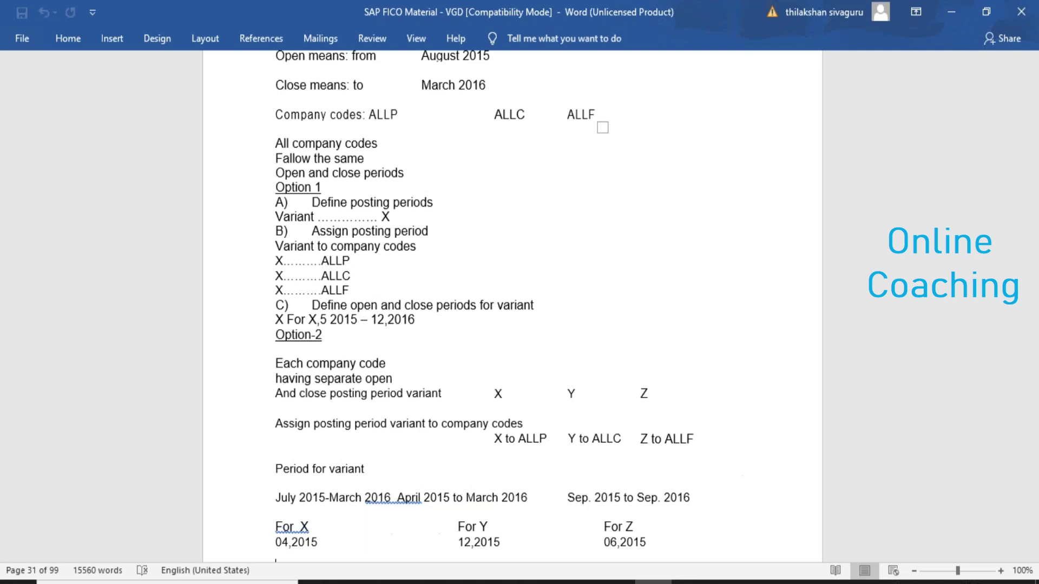
# Read the sections on posting period variants, document types and copying number ranges to company codes and fiscal years.
pyautogui.press('pagedown')
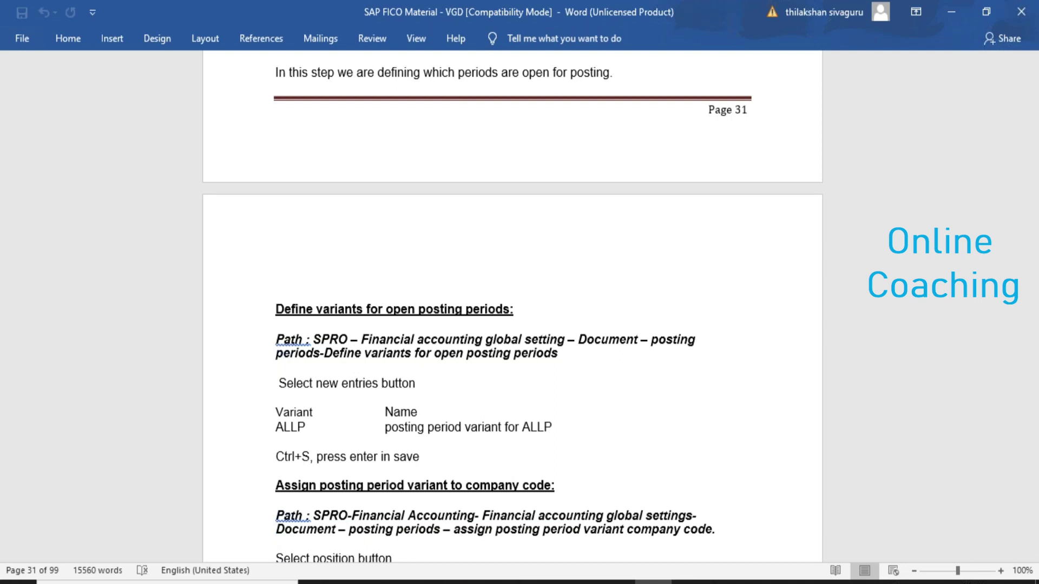
pyautogui.press('pagedown')
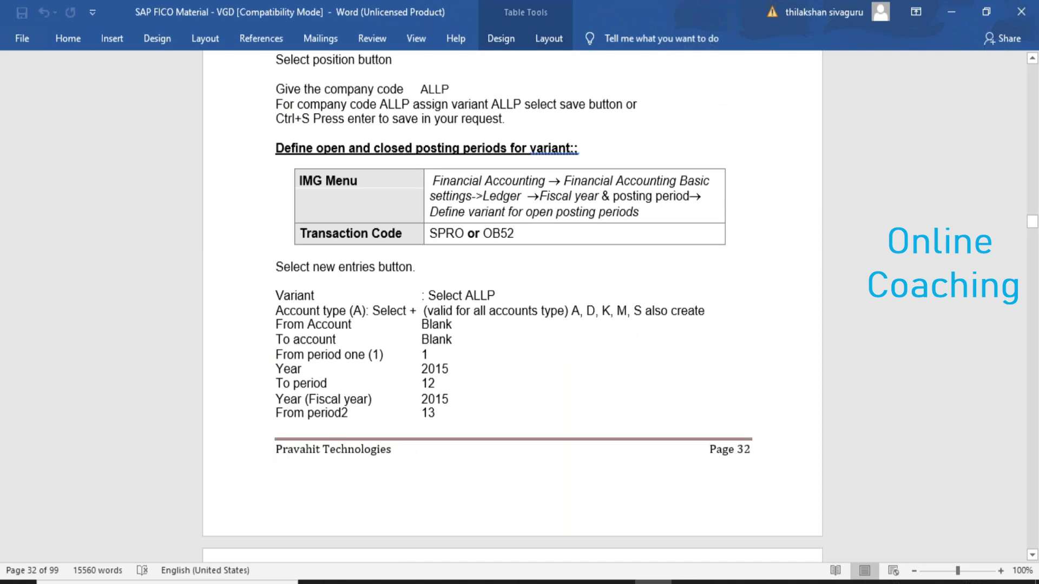
pyautogui.press('pagedown')
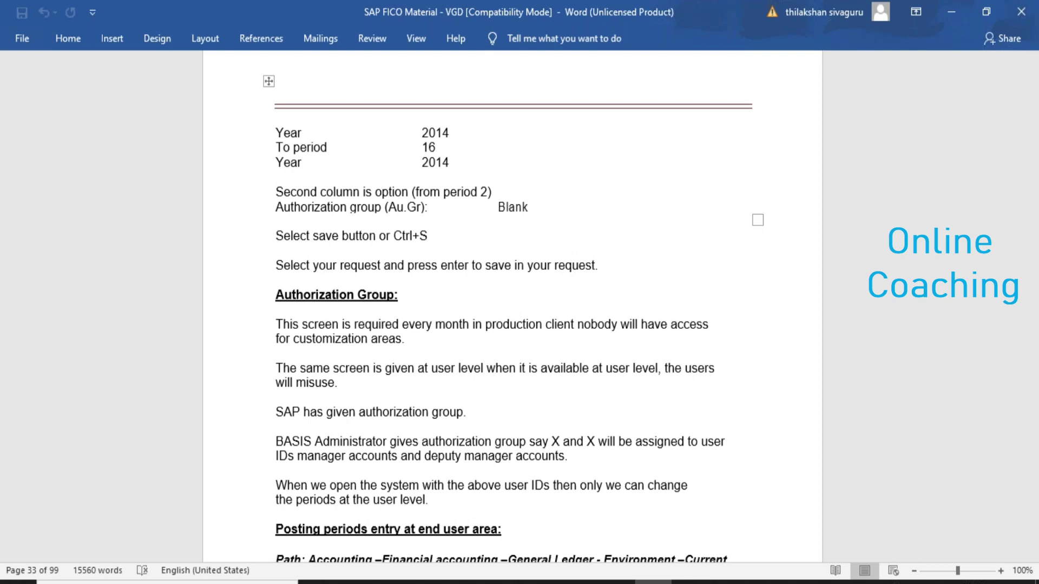
pyautogui.press('pagedown')
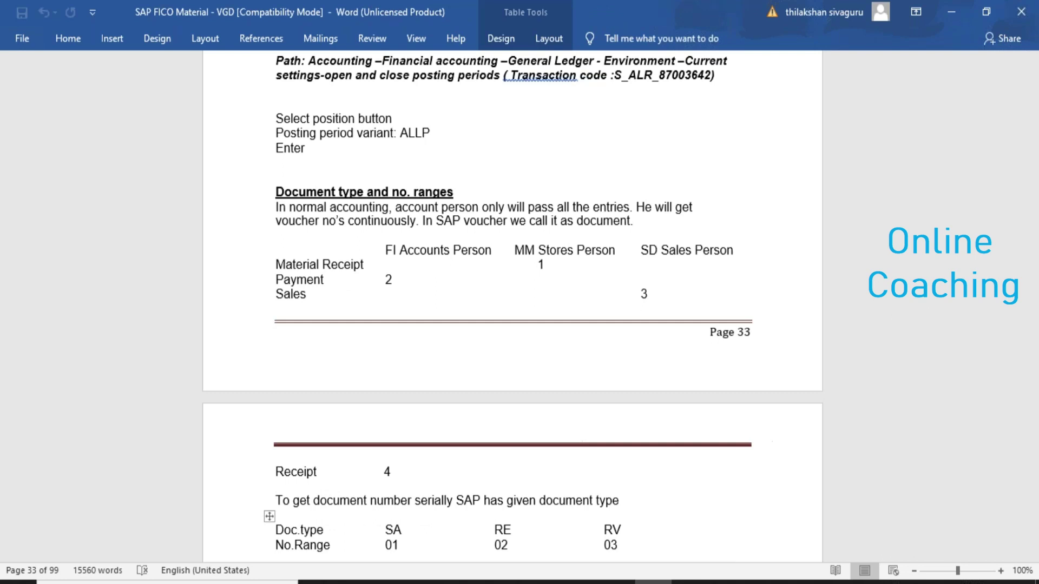
pyautogui.press('pagedown')
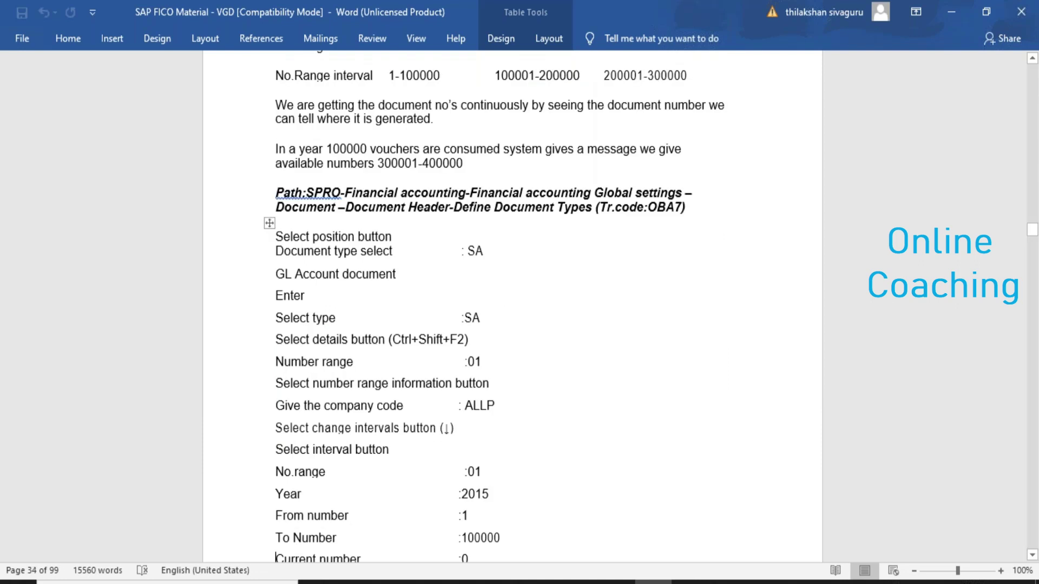
pyautogui.press('pagedown')
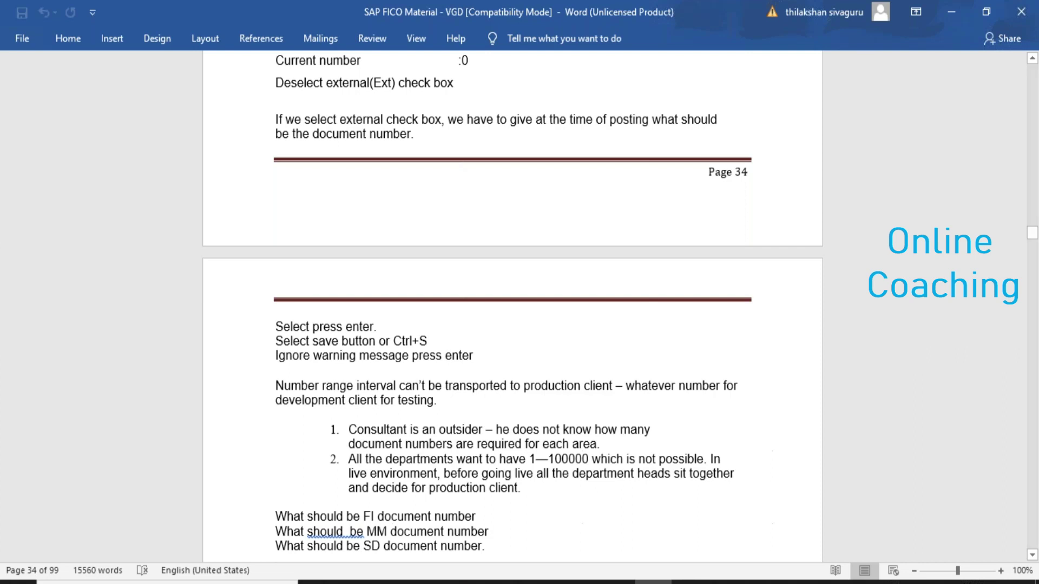
pyautogui.press('pagedown')
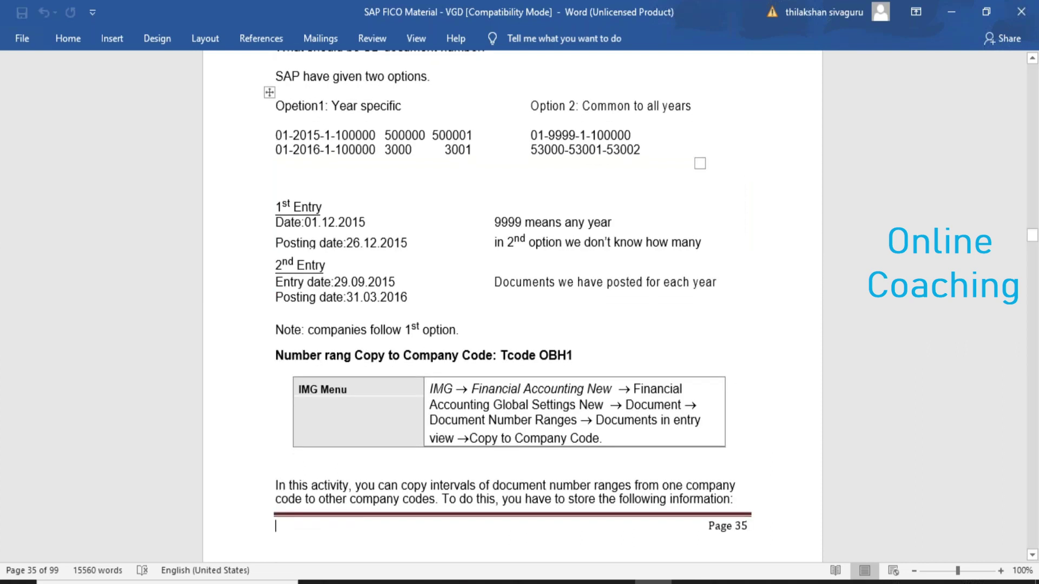
pyautogui.press('pagedown')
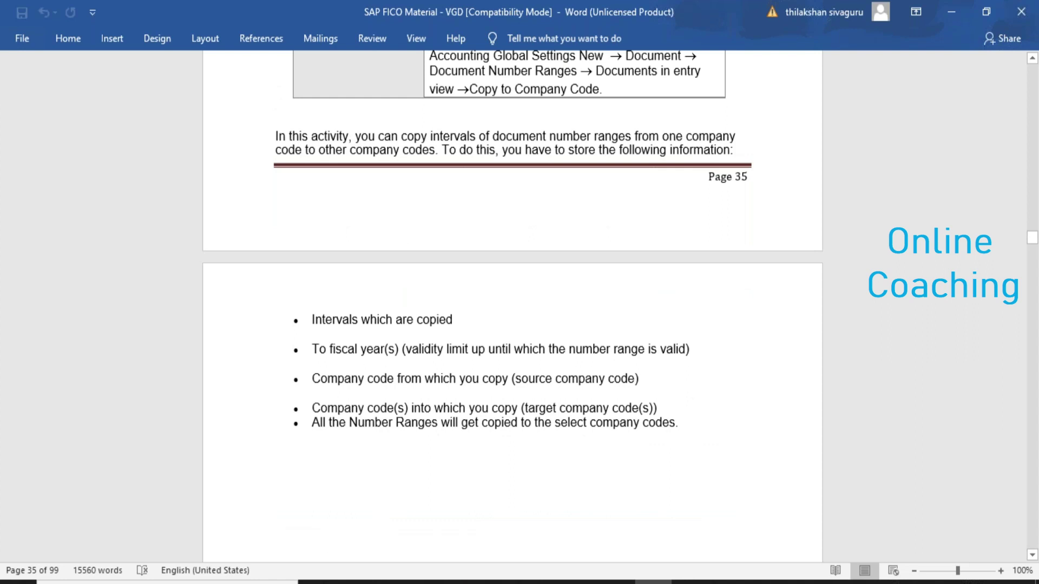
pyautogui.press('pagedown')
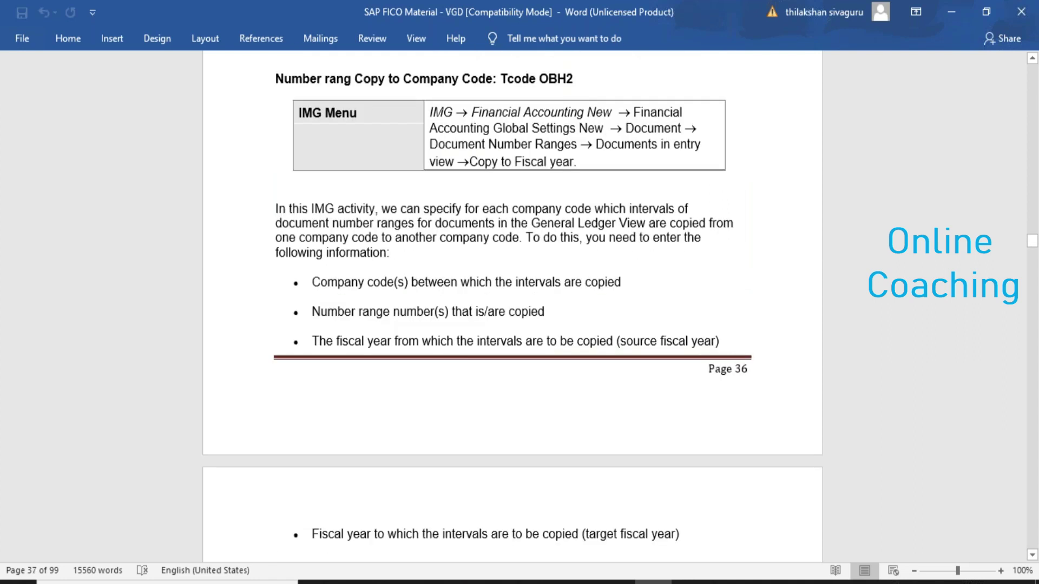
# Examine the sections on field status groups and variants, through to the default values and Enable Fiscal Year Default (OB63).
pyautogui.press('pagedown')
pyautogui.press('pagedown')
pyautogui.press('pagedown')
pyautogui.press('pagedown')
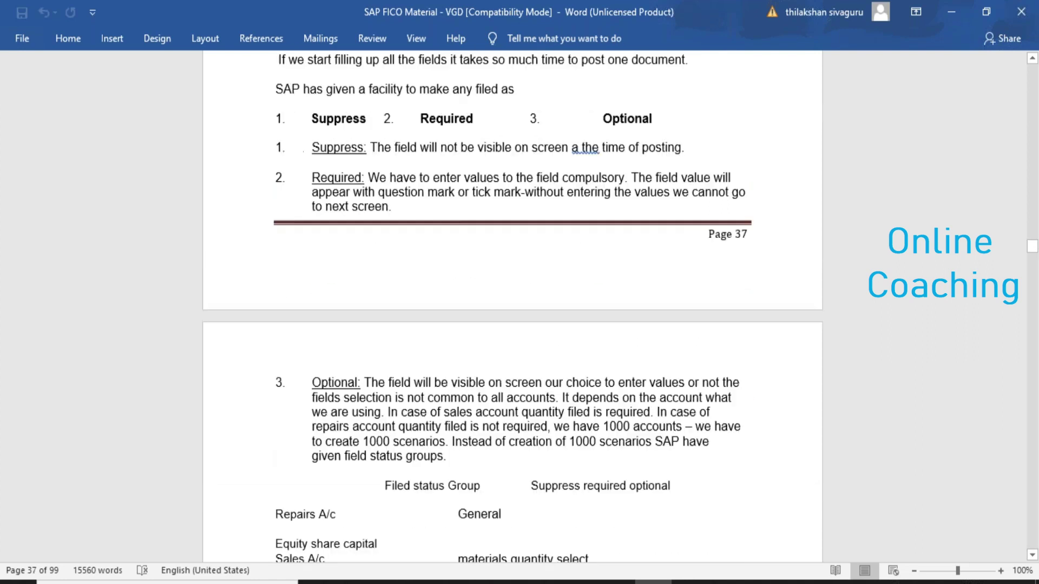
pyautogui.scroll(-1, 513, 303)
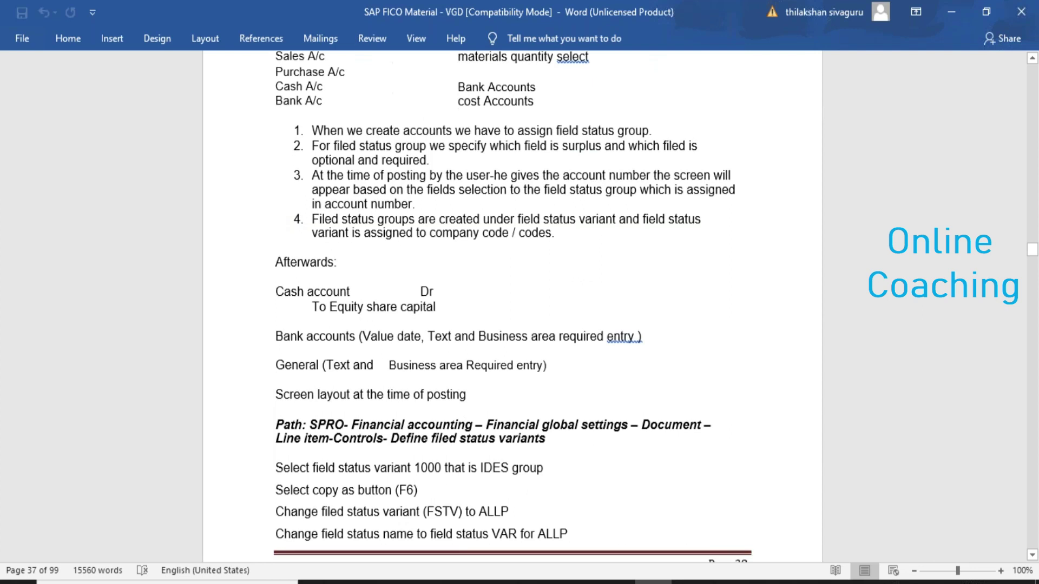
pyautogui.press('pagedown')
pyautogui.press('pagedown')
pyautogui.press('pagedown')
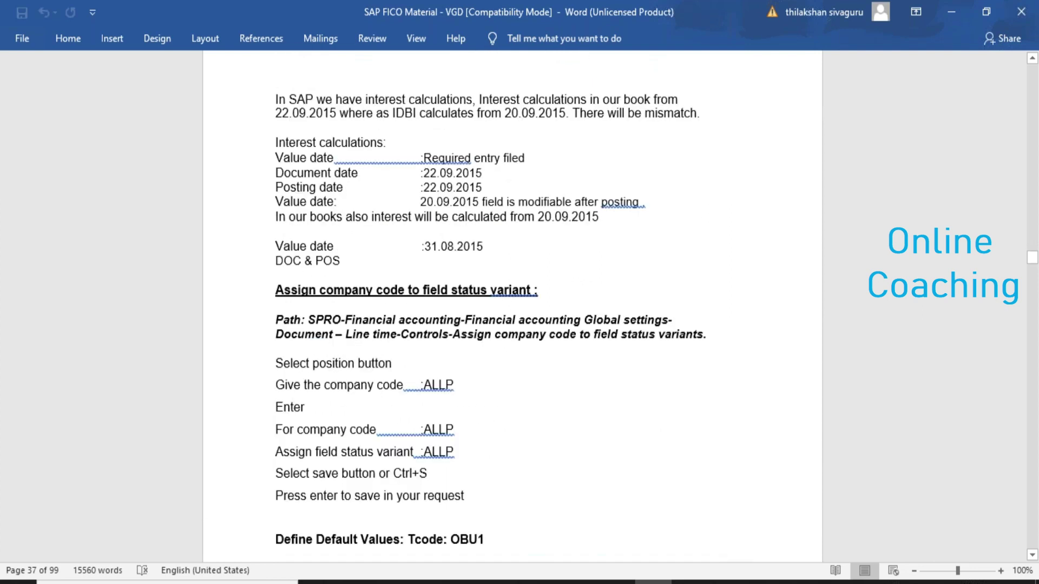
pyautogui.press('pagedown')
pyautogui.press('pagedown')
pyautogui.press('pagedown')
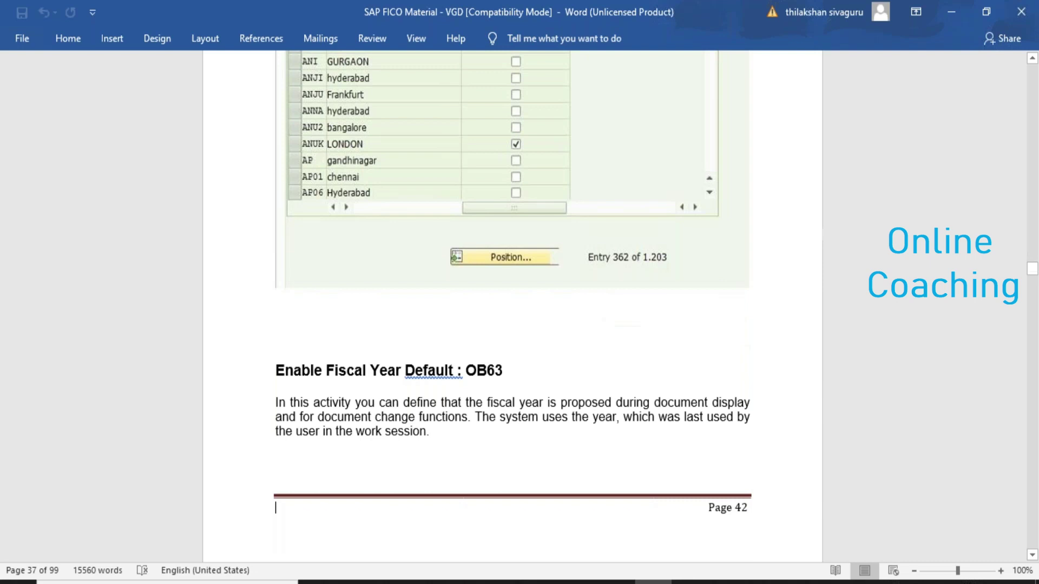
pyautogui.press('pagedown')
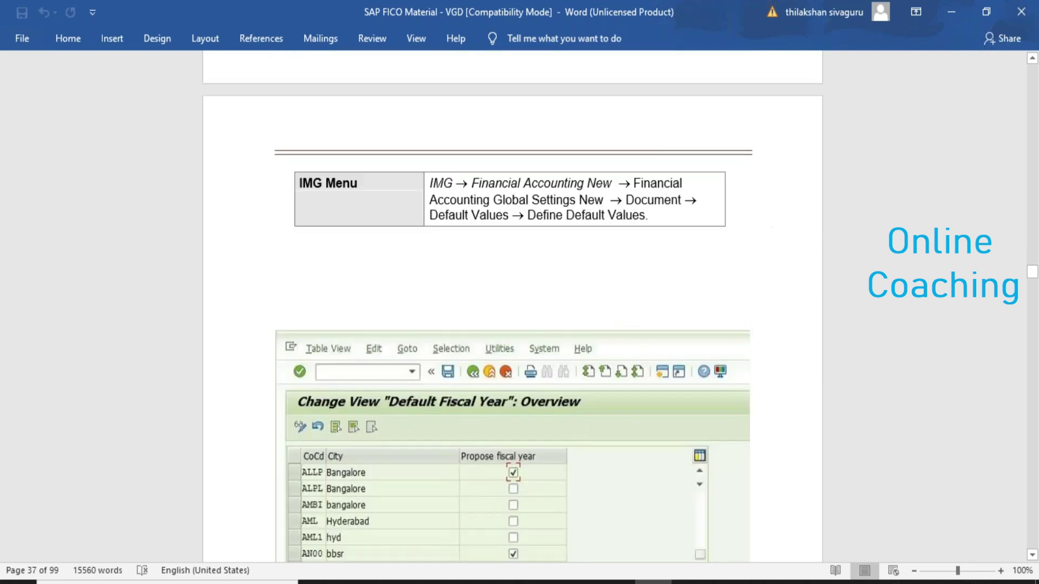
# Read on through open item management, tolerance groups and negative postings to the General Ledger Masters Creations section.
pyautogui.press('pagedown')
pyautogui.press('pagedown')
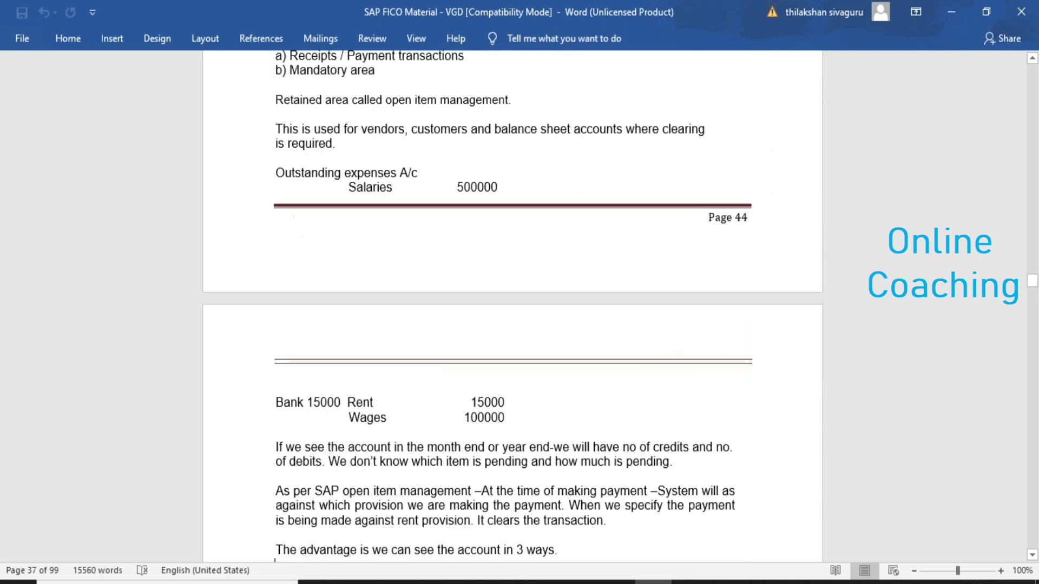
pyautogui.press('pagedown')
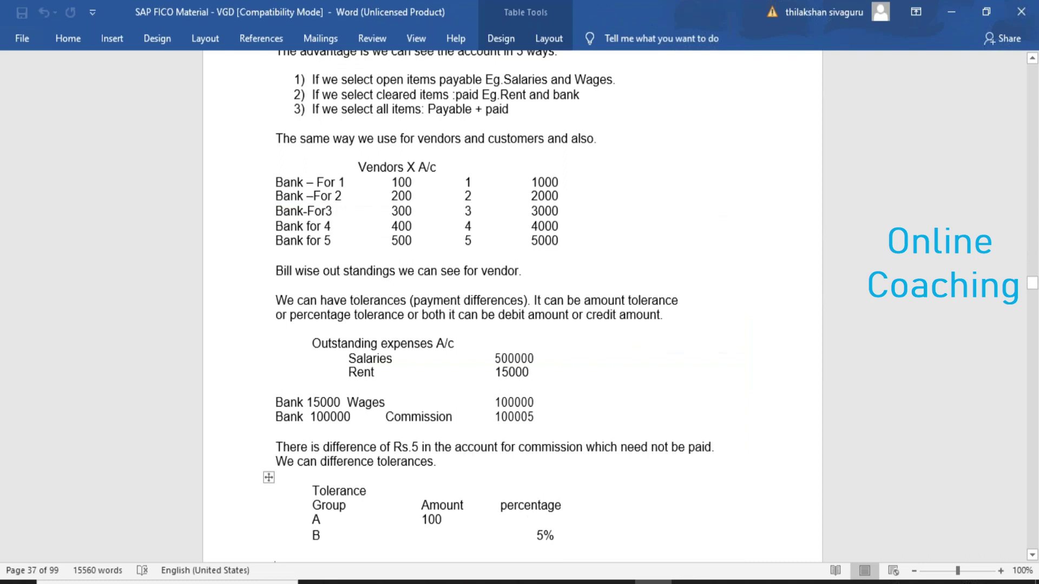
pyautogui.press('pagedown')
pyautogui.press('pagedown')
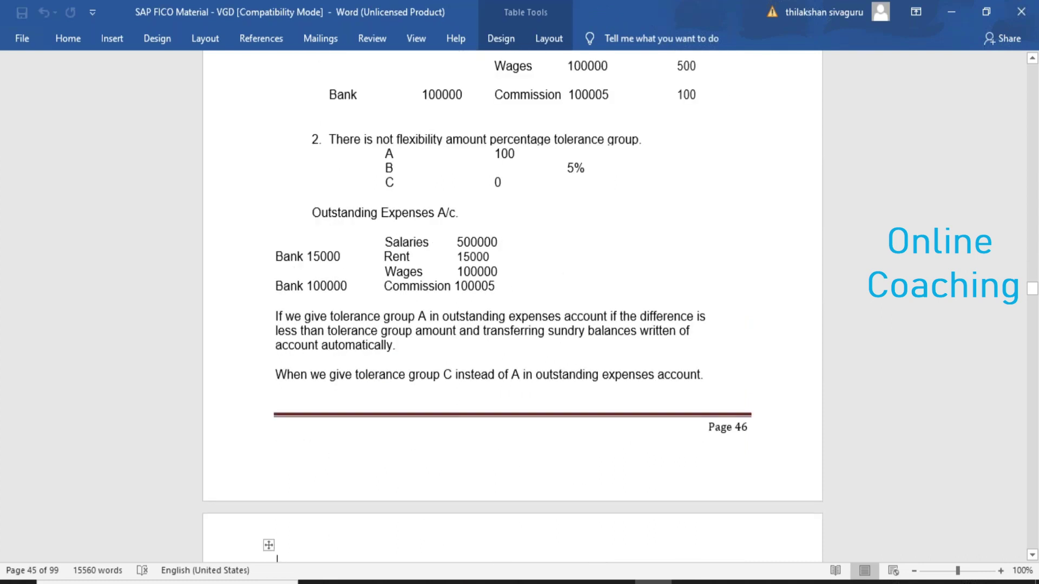
pyautogui.press('pagedown')
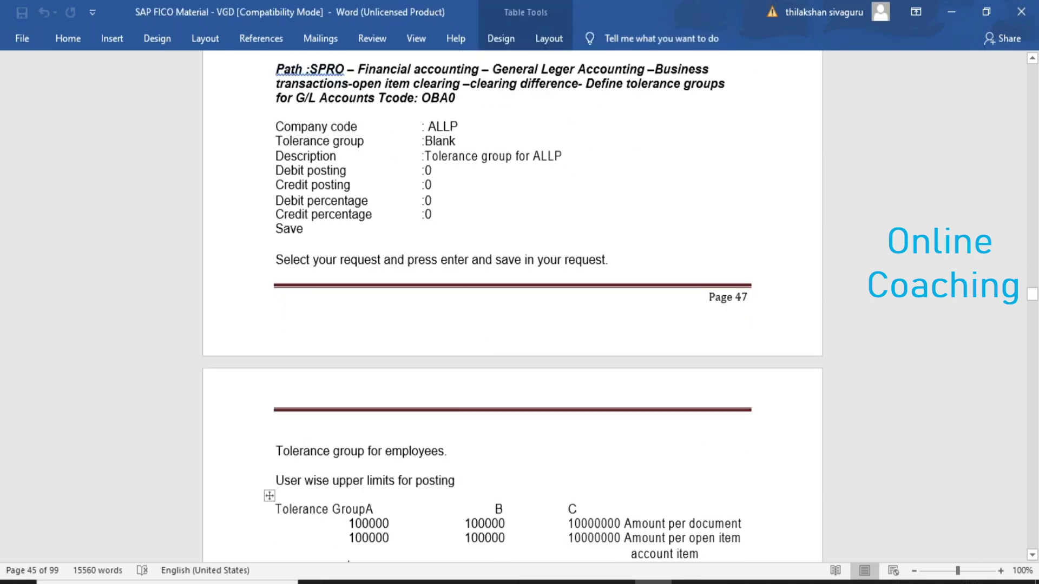
pyautogui.press('pagedown')
pyautogui.press('pagedown')
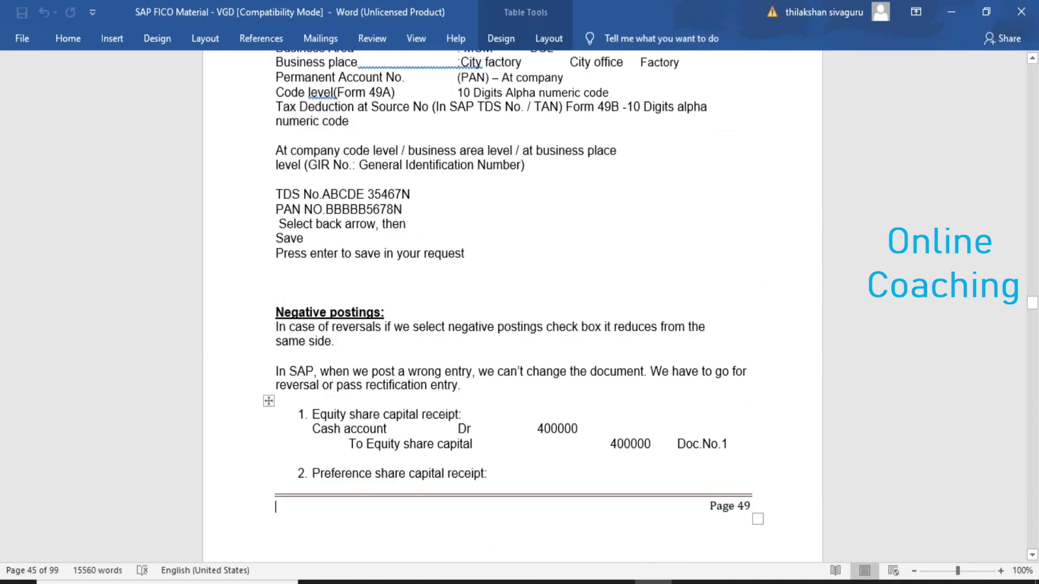
pyautogui.press('pagedown')
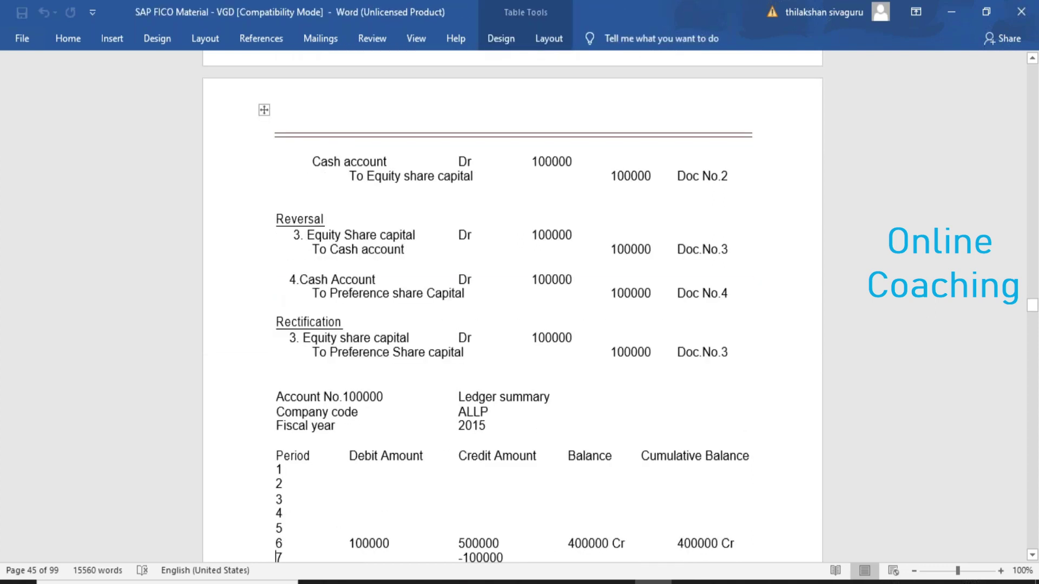
pyautogui.press('pagedown')
pyautogui.press('pagedown')
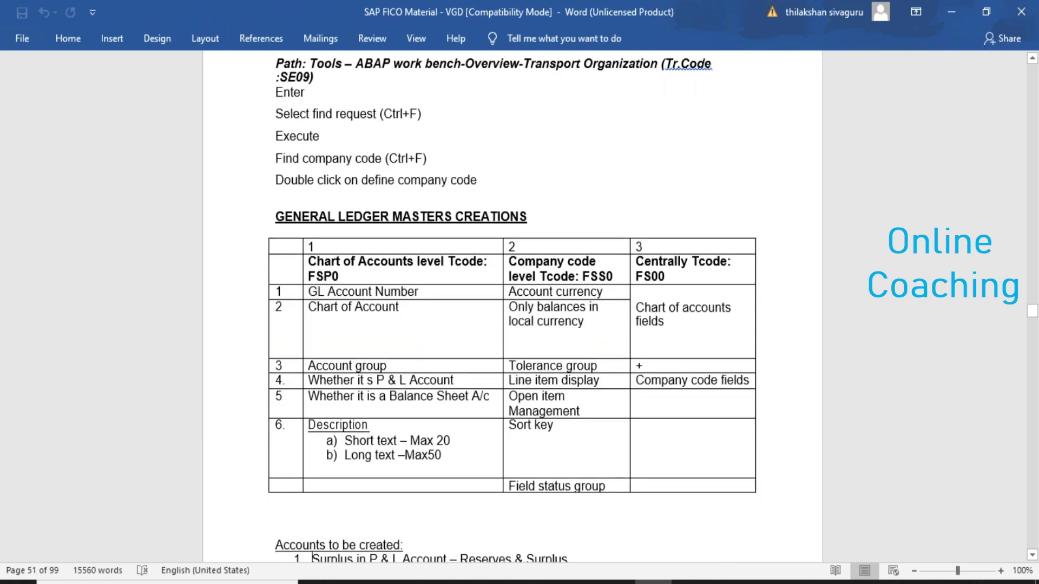
pyautogui.press('pagedown')
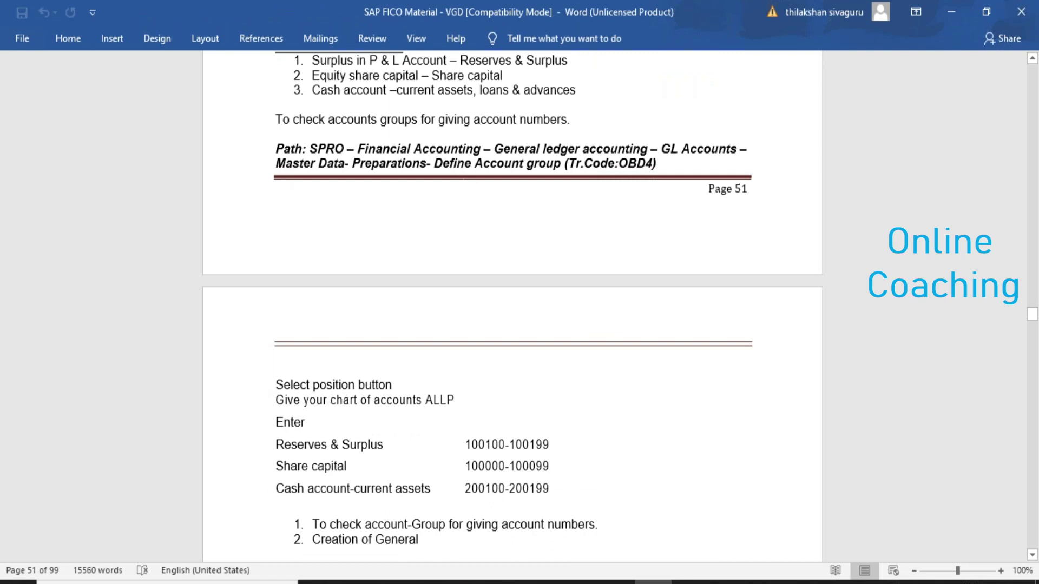
# Read the general ledger master notes from the account group ranges (OBD4) through account creation in FS00 to the Match Code section.
pyautogui.press('pagedown')
pyautogui.press('pageup')
pyautogui.press('pageup')
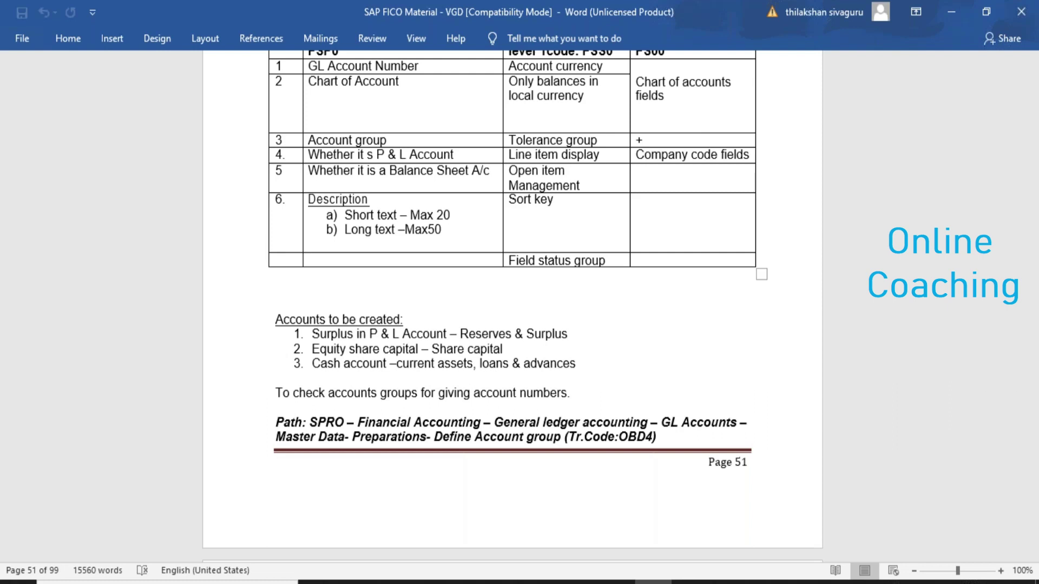
pyautogui.scroll(-9, 512, 303)
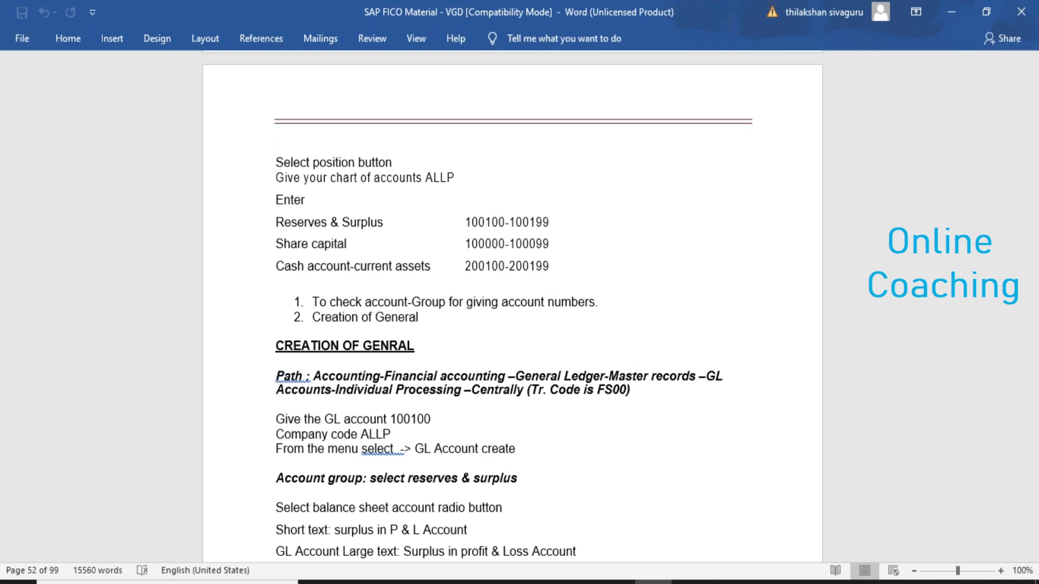
pyautogui.press('pagedown')
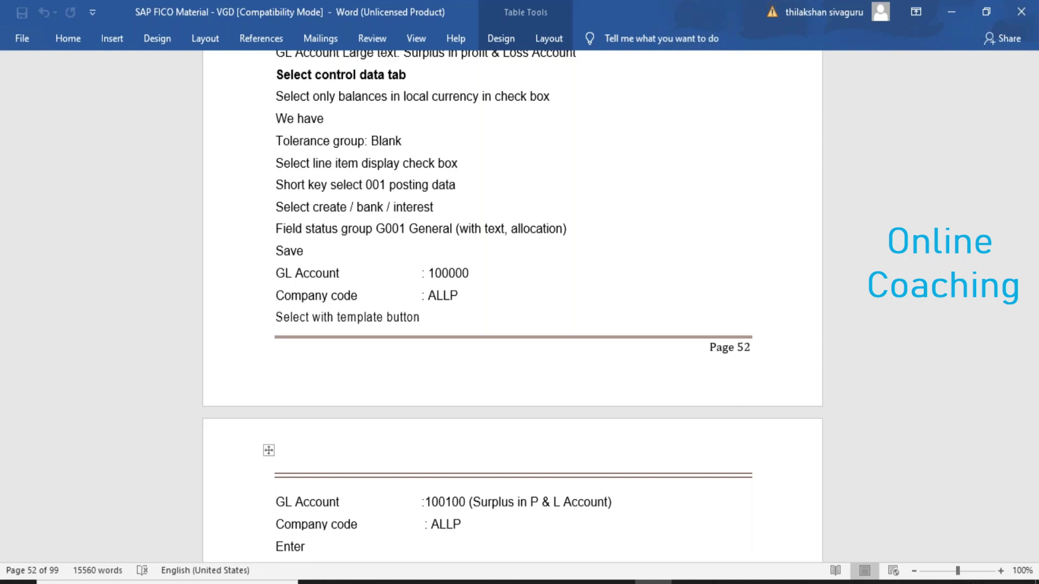
pyautogui.press('Down')
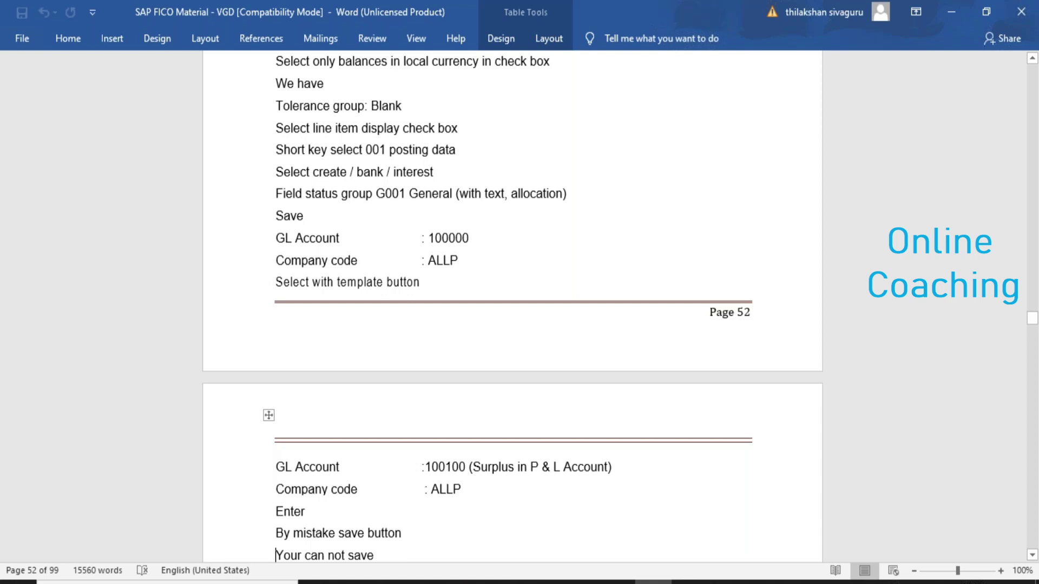
pyautogui.press('pagedown')
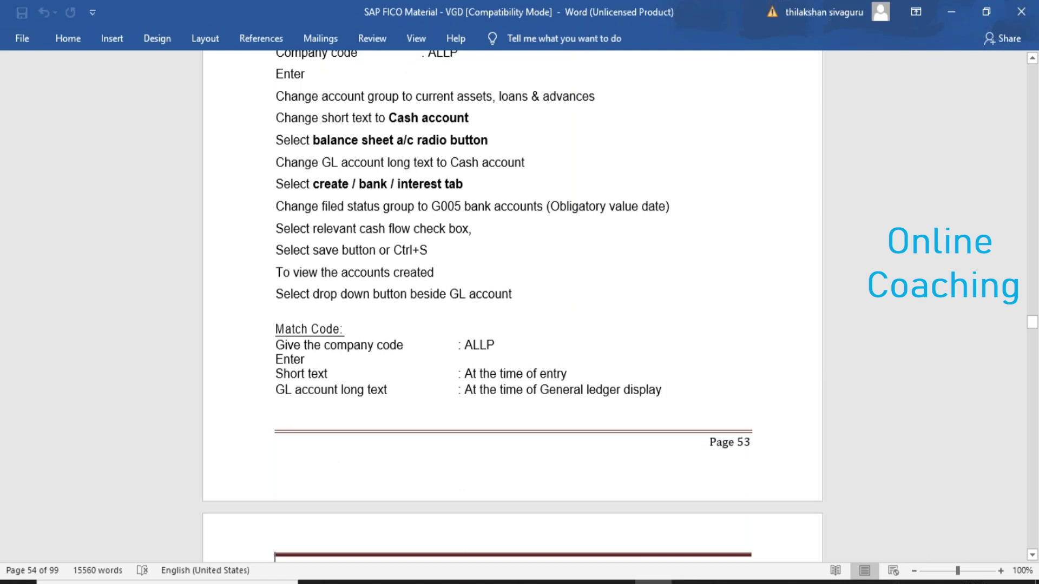
pyautogui.scroll(-1, 512, 303)
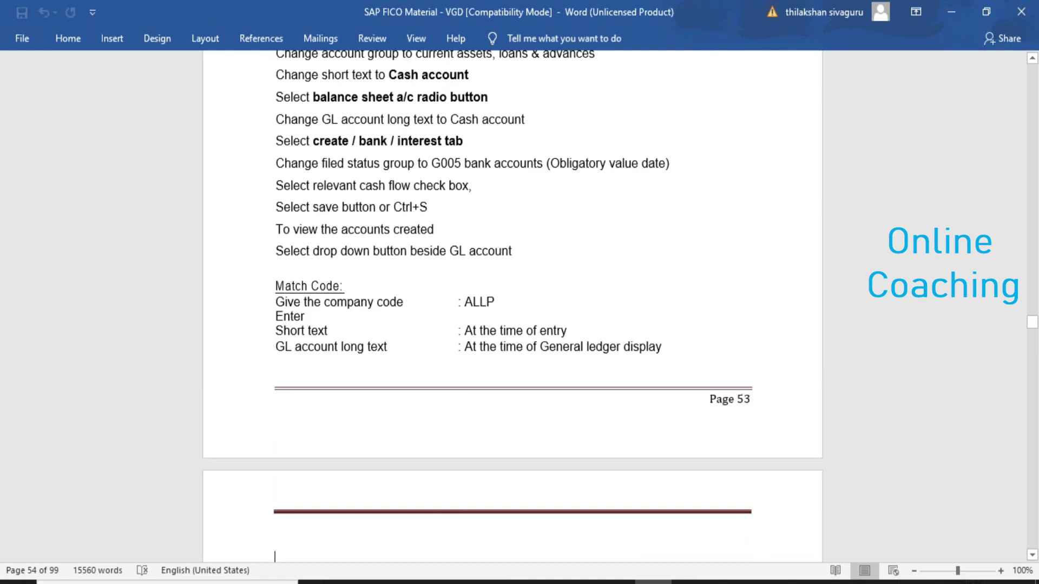
pyautogui.press('Down')
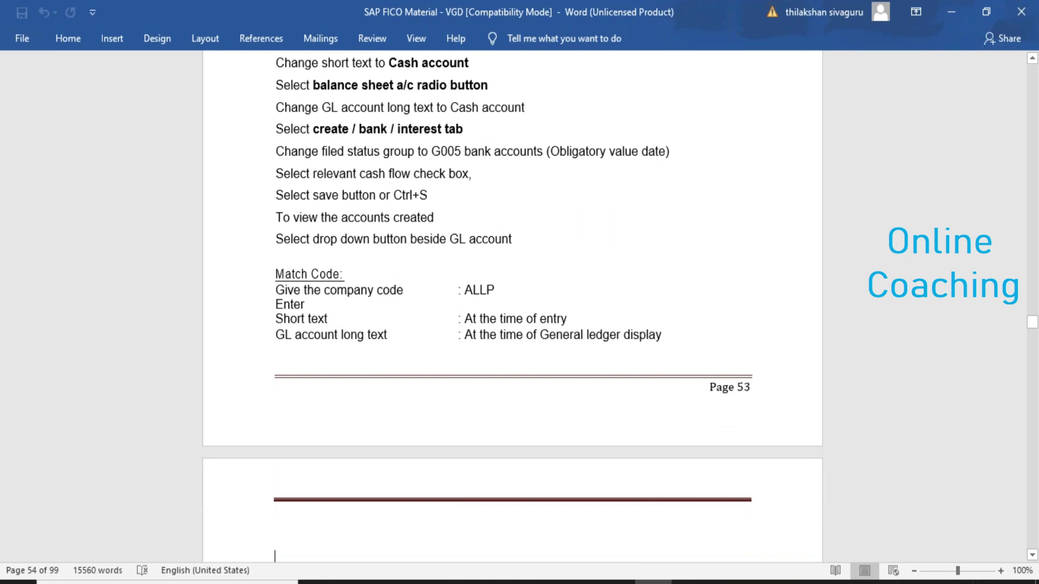
pyautogui.press('Down')
pyautogui.press('Down')
# Read the Posting of transactions section on F-02, covering the document header fields and posting keys 40 and 50.
pyautogui.press('Down')
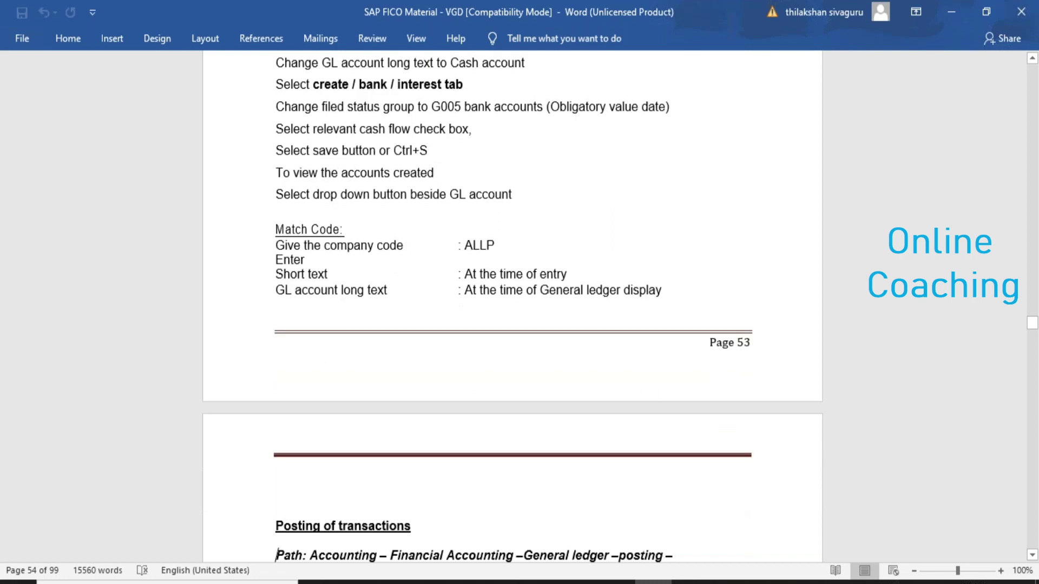
pyautogui.press('Down')
pyautogui.press('Down')
pyautogui.press('Down')
pyautogui.press('Down')
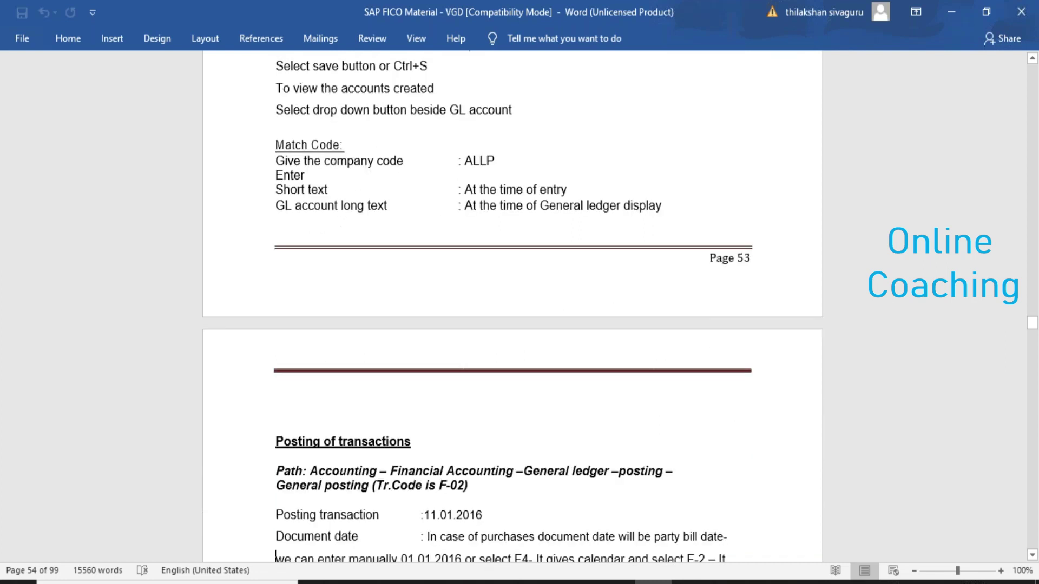
pyautogui.press('Down')
pyautogui.press('Down')
pyautogui.press('Down')
pyautogui.press('Down')
pyautogui.press('Down')
pyautogui.press('Down')
pyautogui.press('Down')
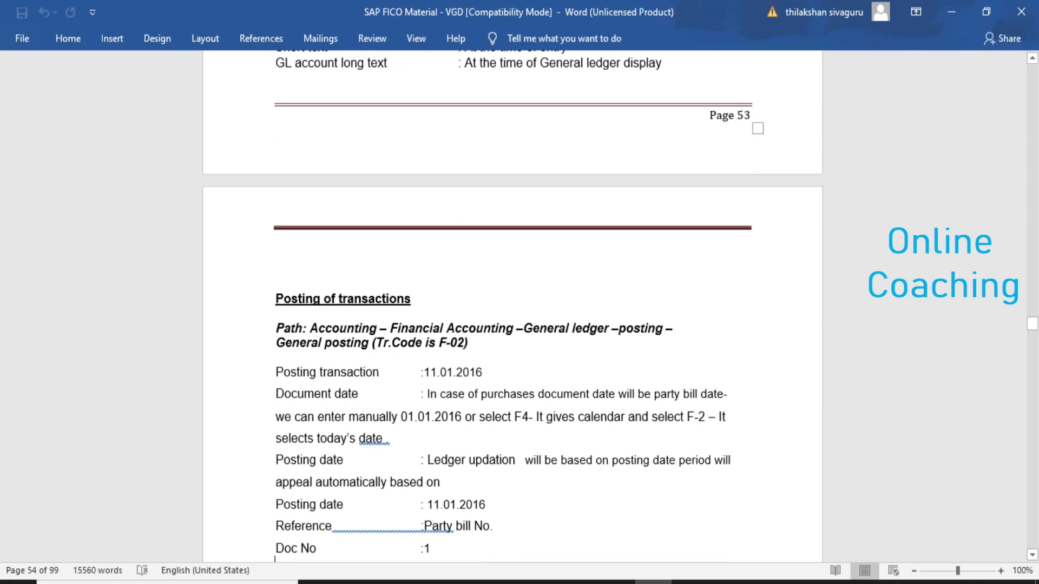
pyautogui.press('Down')
pyautogui.press('Down')
pyautogui.press('Down')
pyautogui.press('Down')
pyautogui.press('Down')
pyautogui.press('Down')
pyautogui.press('Down')
pyautogui.press('Down')
pyautogui.press('Down')
pyautogui.press('Down')
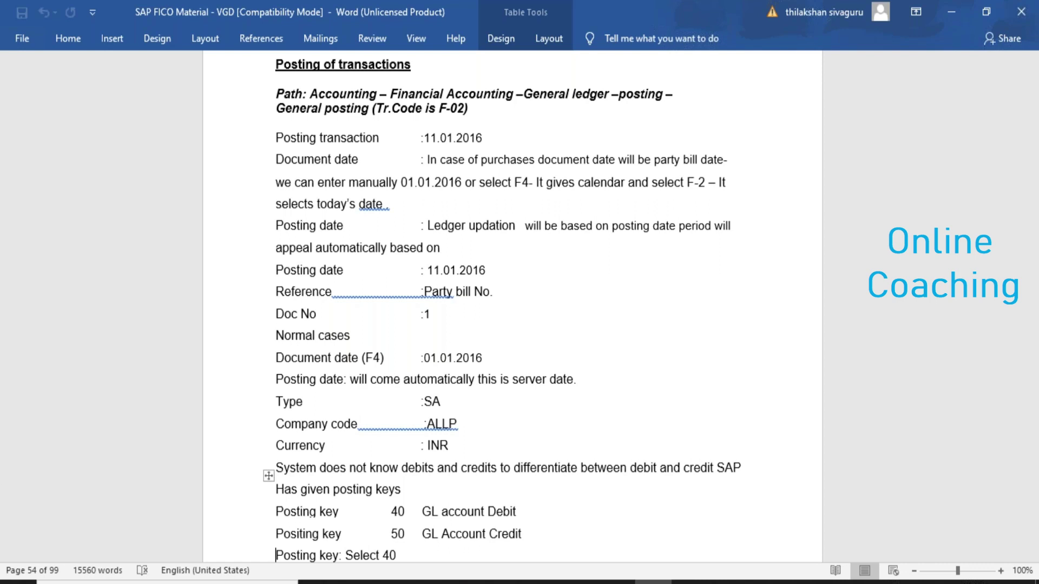
pyautogui.press('Down')
pyautogui.press('Down')
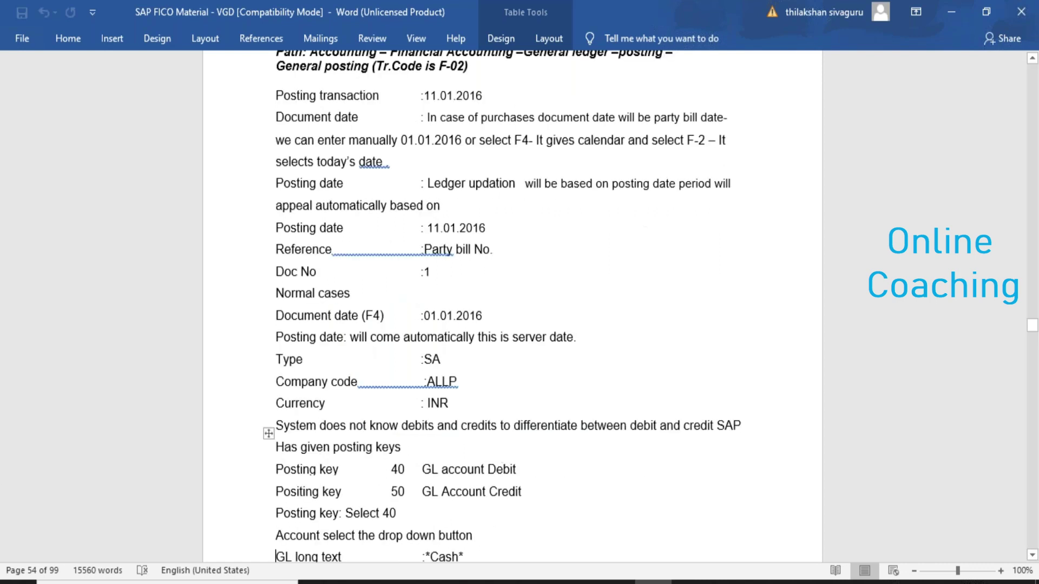
pyautogui.press('Down')
pyautogui.press('Down')
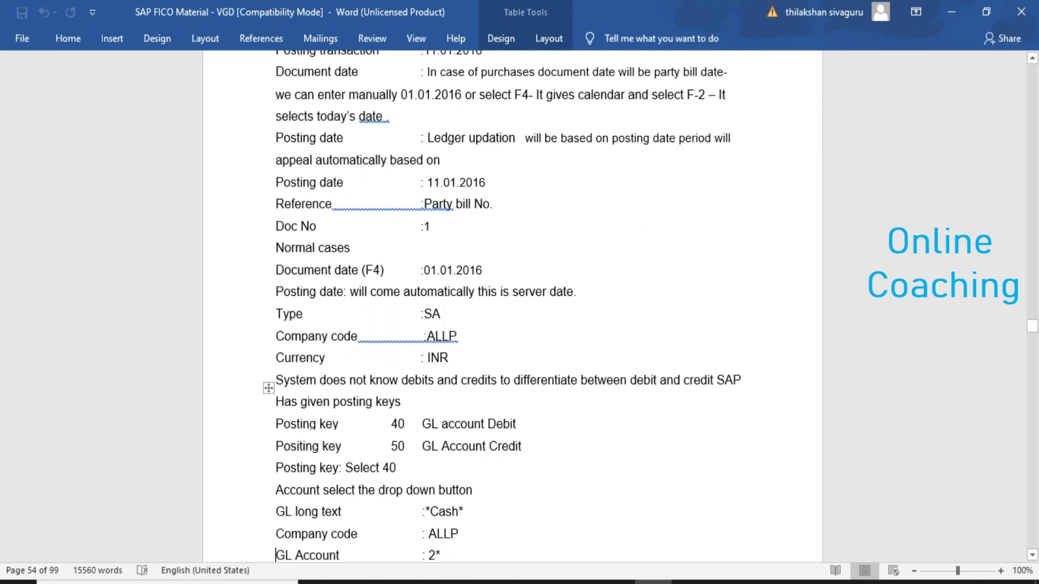
# Read the notes on the cash and equity share capital line items, simulating and saving the document, and viewing the last posted document.
pyautogui.press('Down')
pyautogui.press('Down')
pyautogui.press('Down')
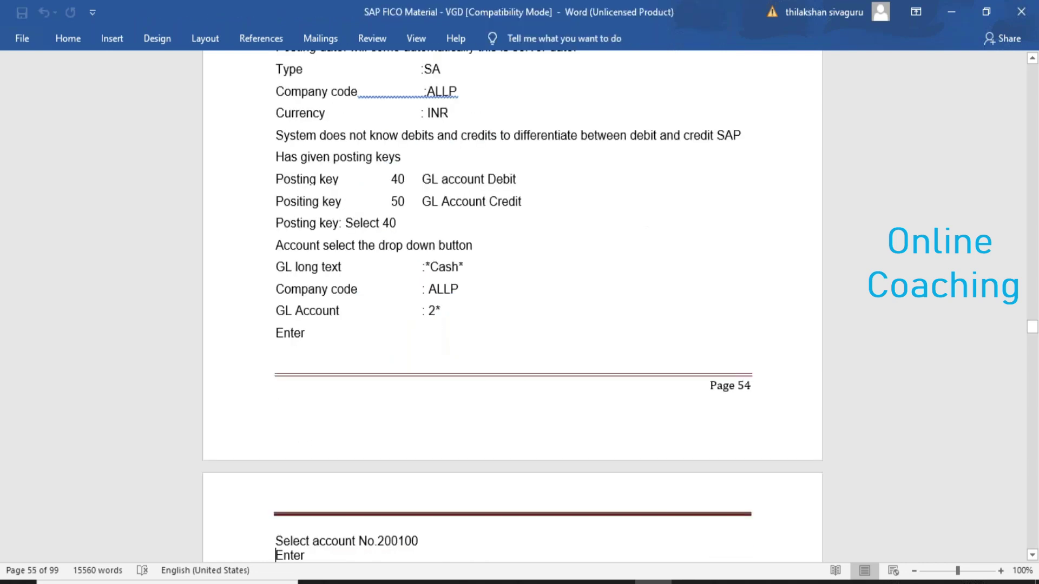
pyautogui.press('Down')
pyautogui.press('Down')
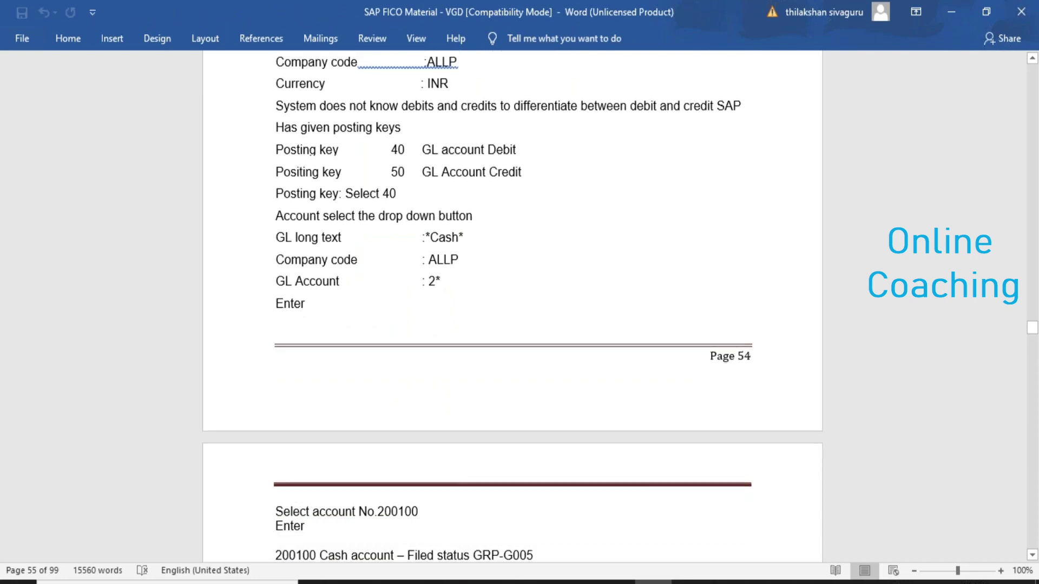
pyautogui.press('Down')
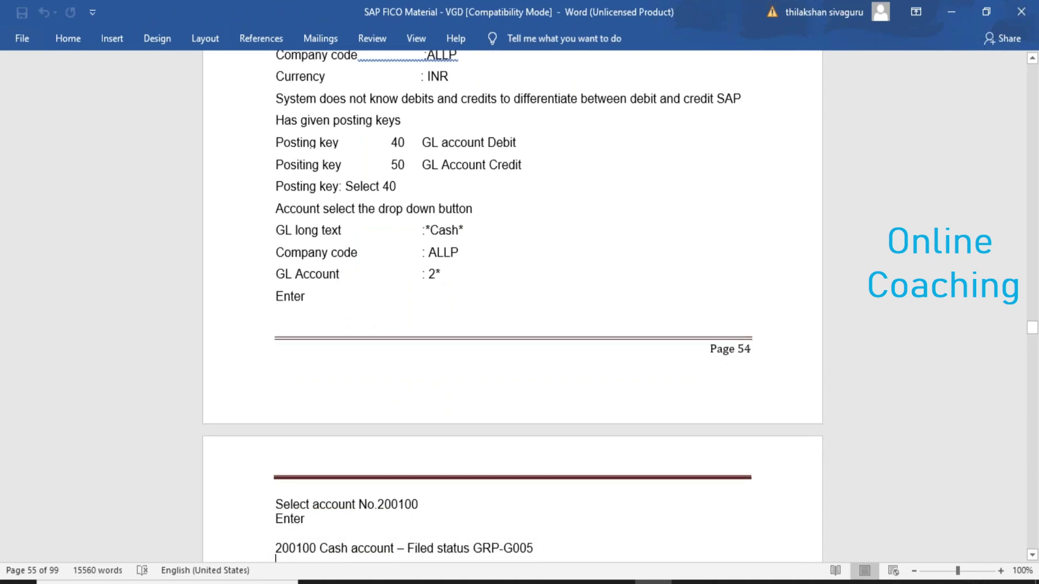
pyautogui.press('Down')
pyautogui.press('Down')
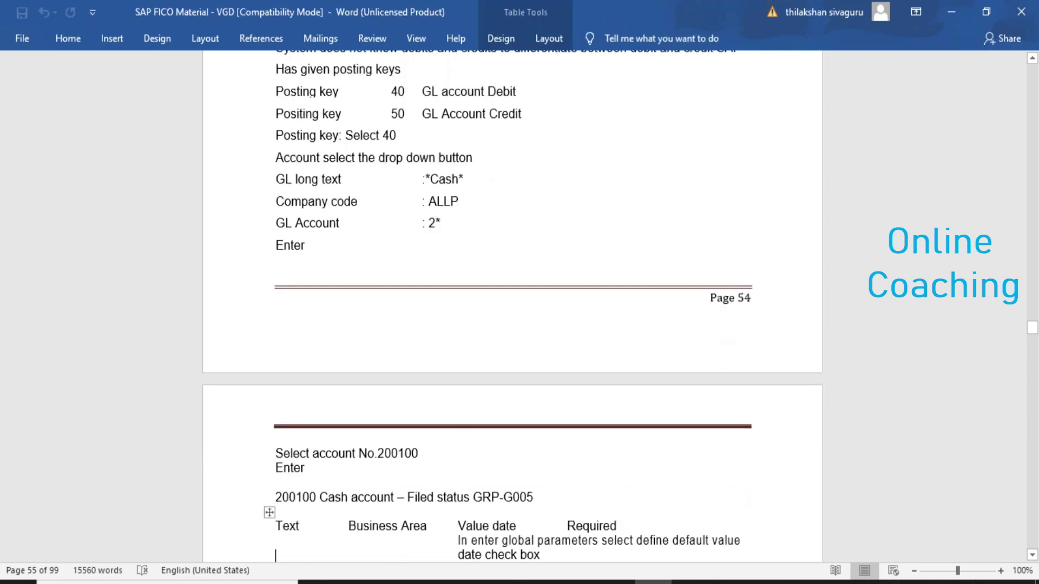
pyautogui.press('Down')
pyautogui.press('Down')
pyautogui.press('Down')
pyautogui.press('Down')
pyautogui.press('Down')
pyautogui.press('Down')
pyautogui.press('Down')
pyautogui.press('Down')
pyautogui.press('Down')
pyautogui.press('Down')
pyautogui.press('Down')
pyautogui.press('Down')
pyautogui.press('Down')
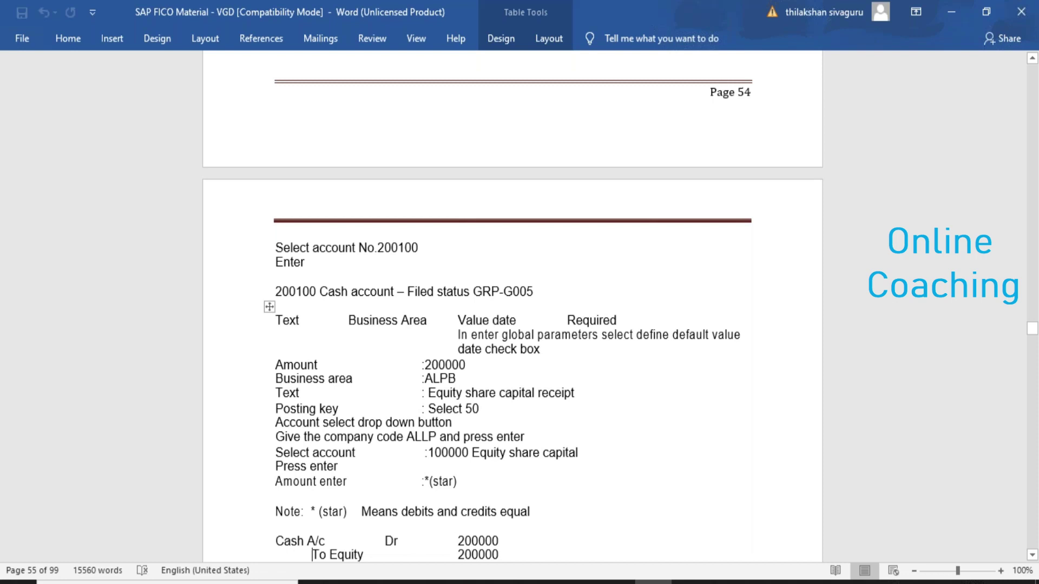
pyautogui.press('Down')
pyautogui.press('Down')
pyautogui.press('Down')
pyautogui.press('Down')
pyautogui.press('Down')
pyautogui.press('Down')
pyautogui.press('Down')
pyautogui.press('Down')
pyautogui.press('Down')
pyautogui.press('Down')
pyautogui.press('Down')
pyautogui.press('Down')
pyautogui.press('Down')
pyautogui.press('Down')
pyautogui.press('Down')
pyautogui.press('Down')
pyautogui.press('Down')
pyautogui.press('Down')
pyautogui.press('Down')
pyautogui.press('Down')
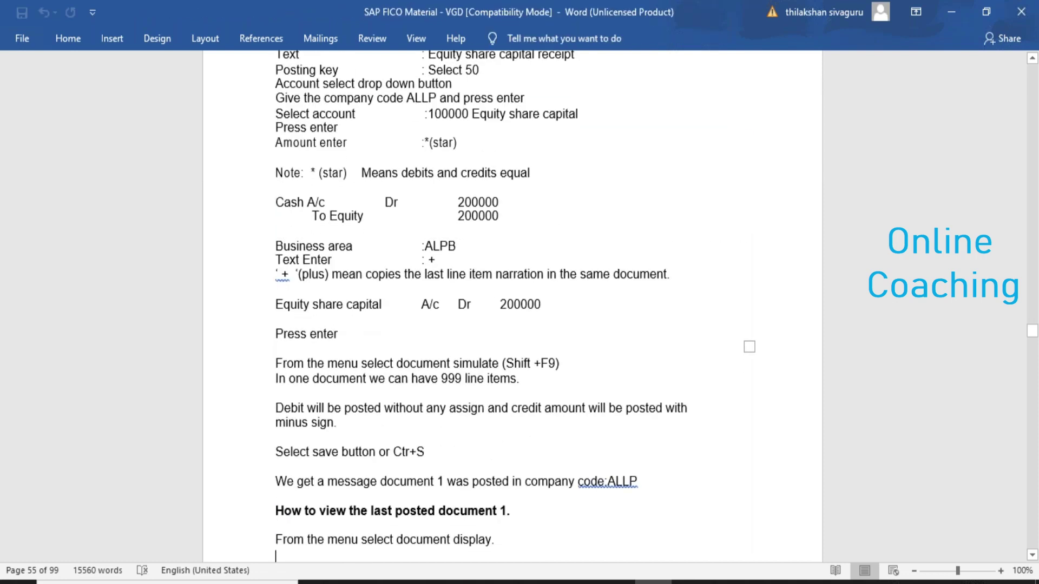
pyautogui.press('Down')
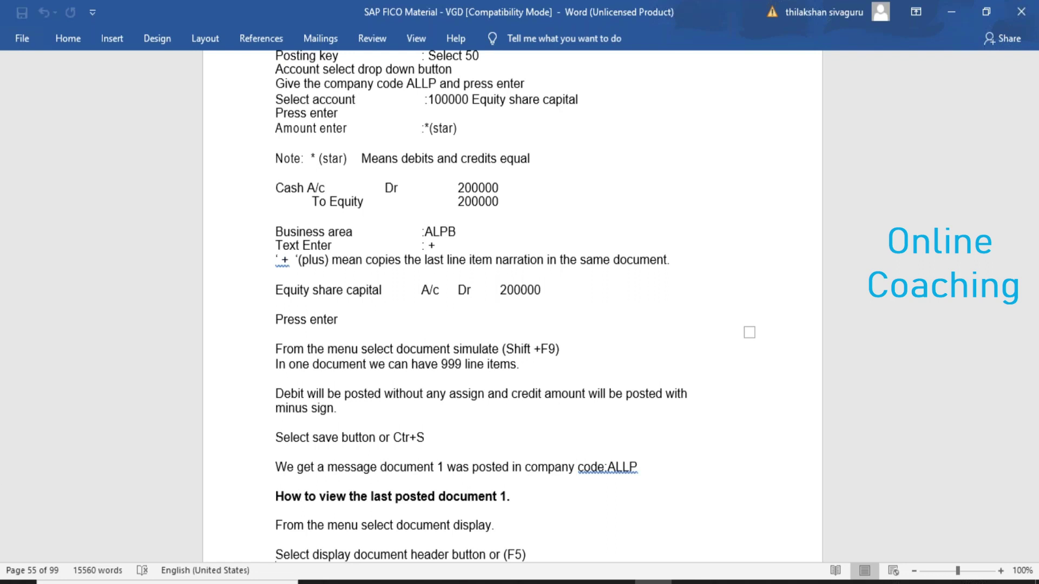
pyautogui.press('Return')
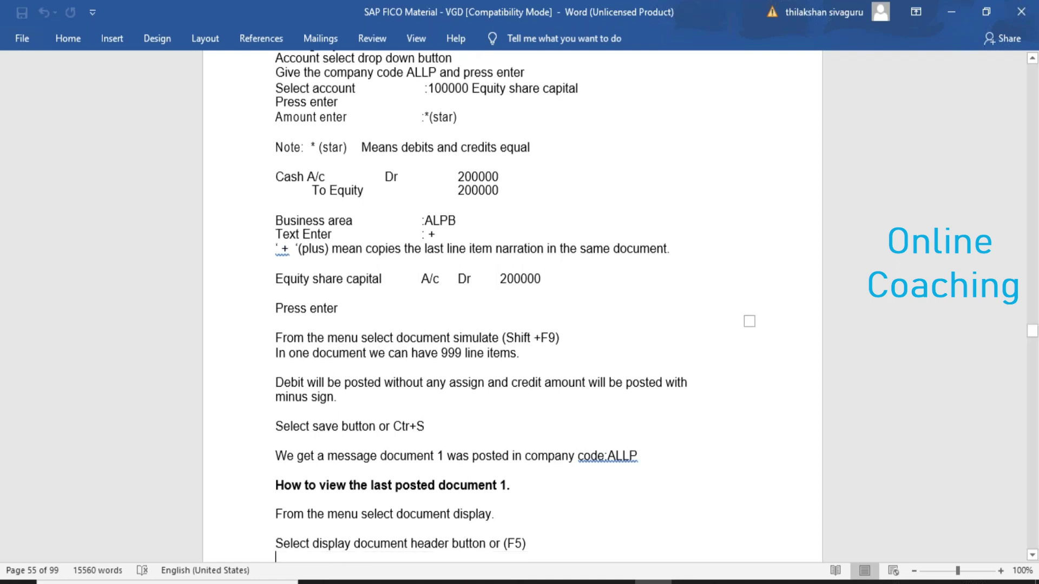
pyautogui.press('Return')
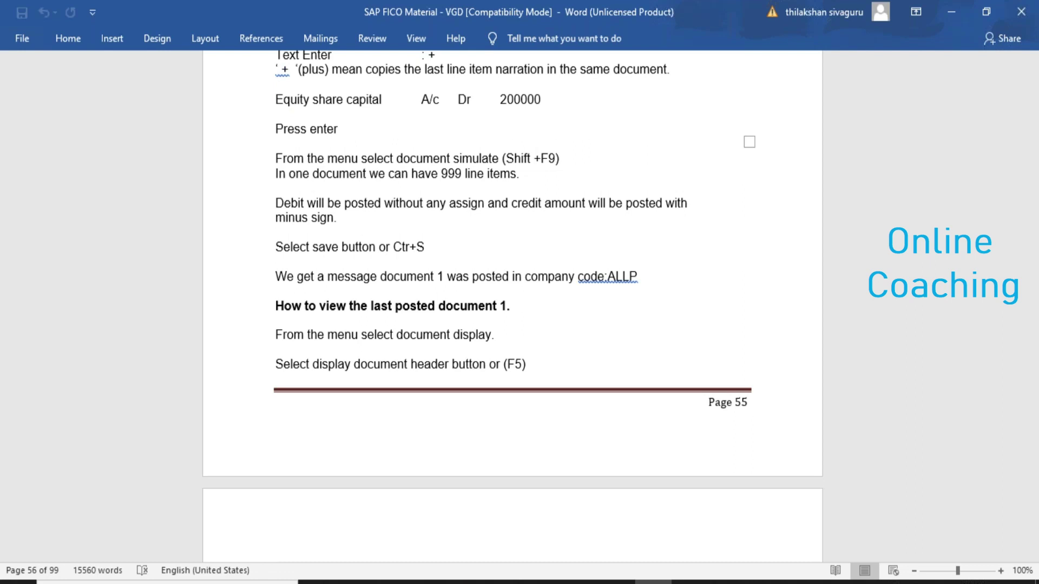
pyautogui.press('XF86AudioLowerVolume')
pyautogui.press('XF86AudioLowerVolume')
pyautogui.press('XF86AudioLowerVolume')
pyautogui.press('XF86AudioLowerVolume')
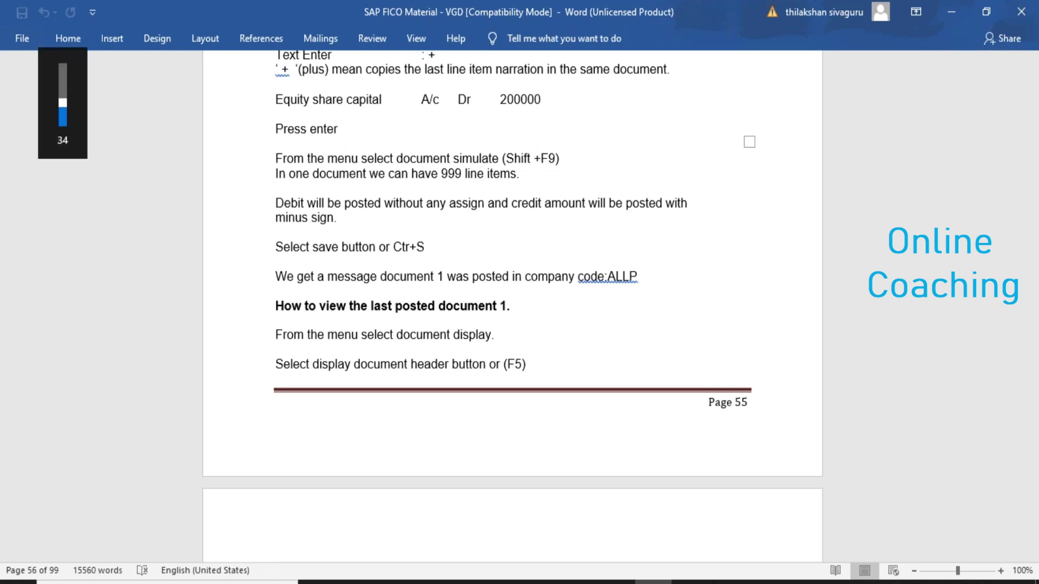
pyautogui.press('XF86AudioLowerVolume')
pyautogui.press('XF86AudioLowerVolume')
pyautogui.press('XF86AudioLowerVolume')
pyautogui.press('XF86AudioLowerVolume')
pyautogui.press('XF86AudioLowerVolume')
pyautogui.press('XF86AudioLowerVolume')
pyautogui.press('XF86AudioLowerVolume')
pyautogui.press('XF86AudioLowerVolume')
pyautogui.press('XF86AudioLowerVolume')
pyautogui.press('XF86AudioLowerVolume')
pyautogui.press('XF86AudioLowerVolume')
pyautogui.press('XF86AudioLowerVolume')
pyautogui.press('XF86AudioLowerVolume')
pyautogui.press('XF86AudioLowerVolume')
pyautogui.press('XF86AudioLowerVolume')
pyautogui.press('XF86AudioLowerVolume')
pyautogui.press('XF86AudioLowerVolume')
pyautogui.press('XF86AudioRaiseVolume')
pyautogui.press('XF86AudioRaiseVolume')
pyautogui.press('XF86AudioRaiseVolume')
pyautogui.press('XF86AudioRaiseVolume')
pyautogui.press('XF86AudioRaiseVolume')
pyautogui.press('XF86AudioRaiseVolume')
pyautogui.press('XF86AudioRaiseVolume')
pyautogui.press('XF86AudioRaiseVolume')
pyautogui.press('XF86AudioRaiseVolume')
pyautogui.press('XF86AudioRaiseVolume')
pyautogui.press('XF86AudioRaiseVolume')
pyautogui.press('XF86AudioRaiseVolume')
pyautogui.press('XF86AudioRaiseVolume')
pyautogui.press('XF86AudioRaiseVolume')
pyautogui.press('XF86AudioRaiseVolume')
pyautogui.press('XF86AudioRaiseVolume')
pyautogui.press('XF86AudioRaiseVolume')
pyautogui.press('XF86AudioRaiseVolume')
pyautogui.press('XF86AudioRaiseVolume')
pyautogui.press('XF86AudioRaiseVolume')
pyautogui.press('XF86AudioLowerVolume')
pyautogui.press('XF86AudioLowerVolume')
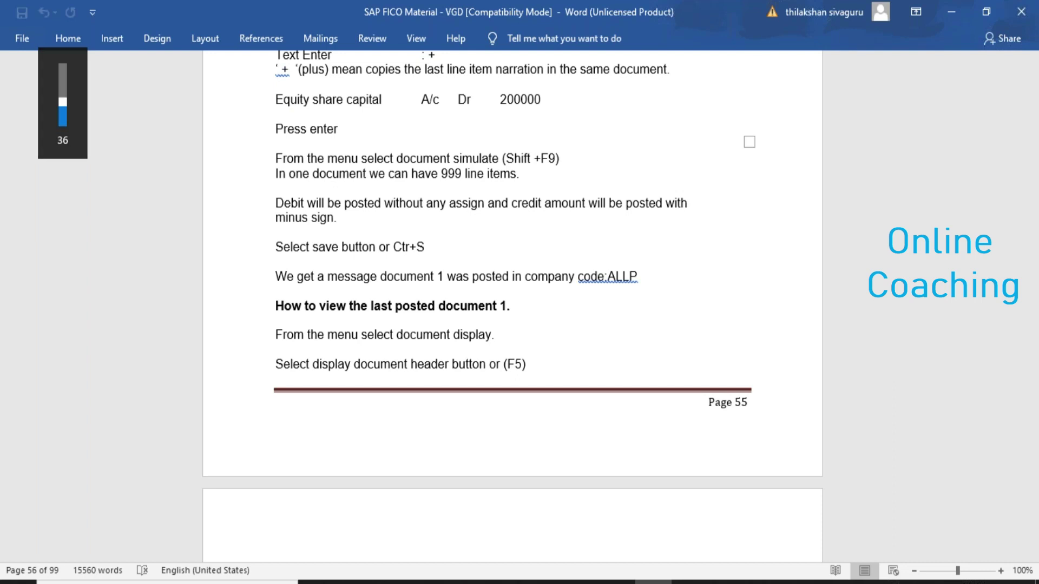
pyautogui.press('XF86AudioRaiseVolume')
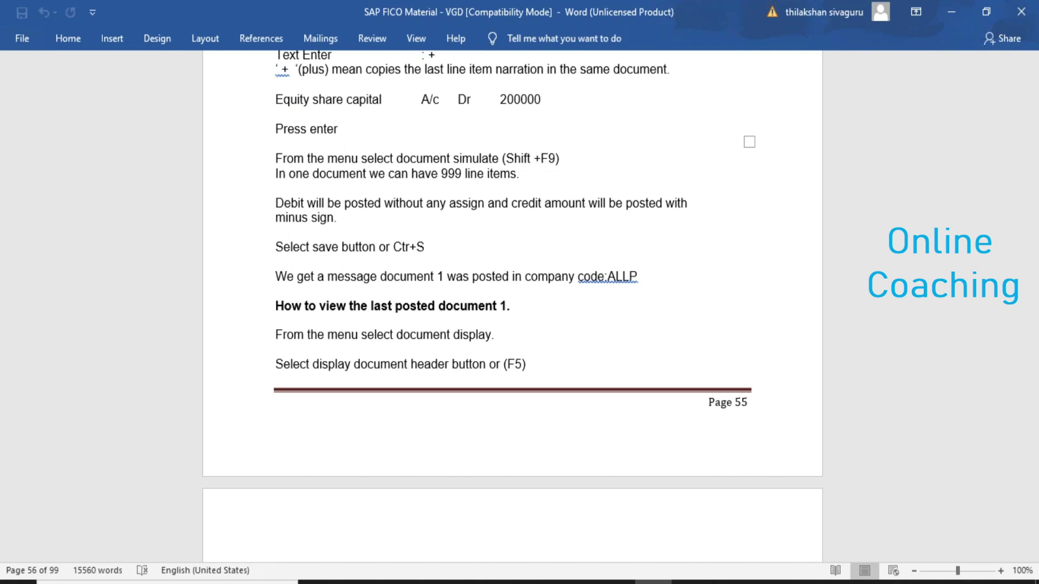
# Switch to SAP Easy Access and open the accounting document number range intervals of company code T20 in change mode with FBN1.
pyautogui.hotkey('alt', 'Tab')
pyautogui.hotkey('alt', 'Tab')
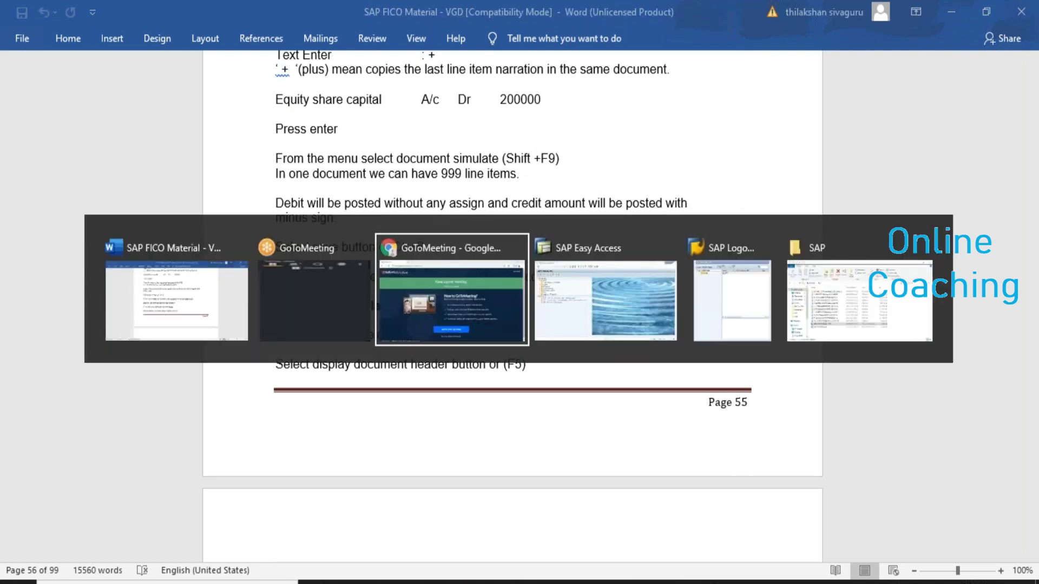
pyautogui.hotkey('alt', 'Tab')
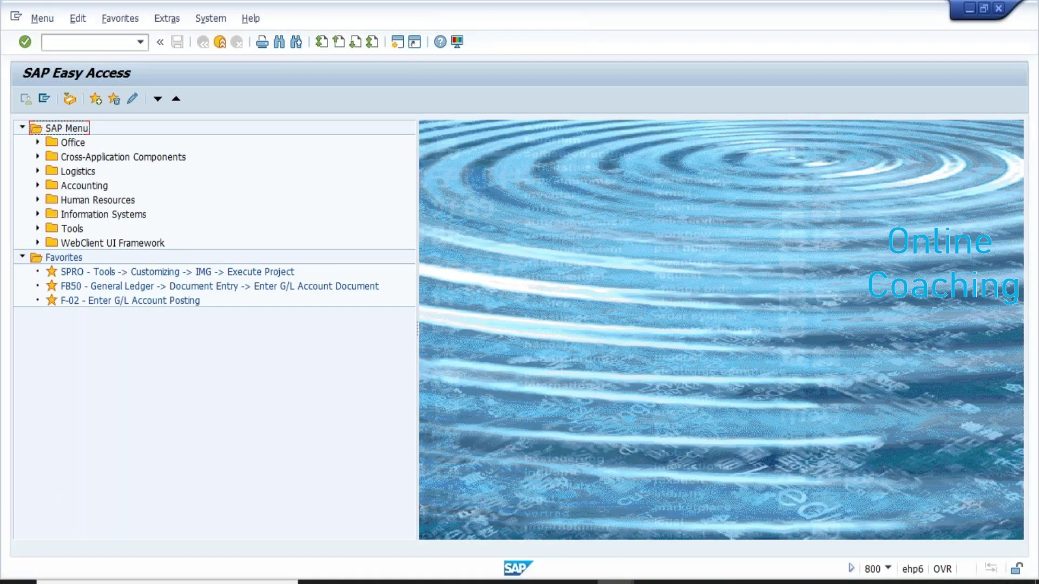
pyautogui.click(100, 46)
pyautogui.write('fbn1')
pyautogui.press('Return')
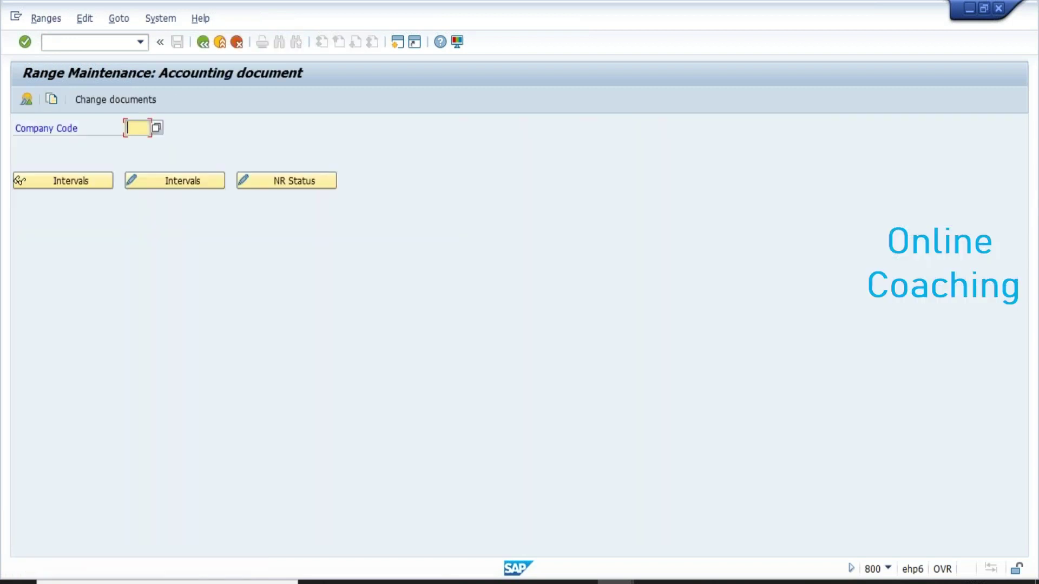
pyautogui.write('T20')
pyautogui.click(174, 182)
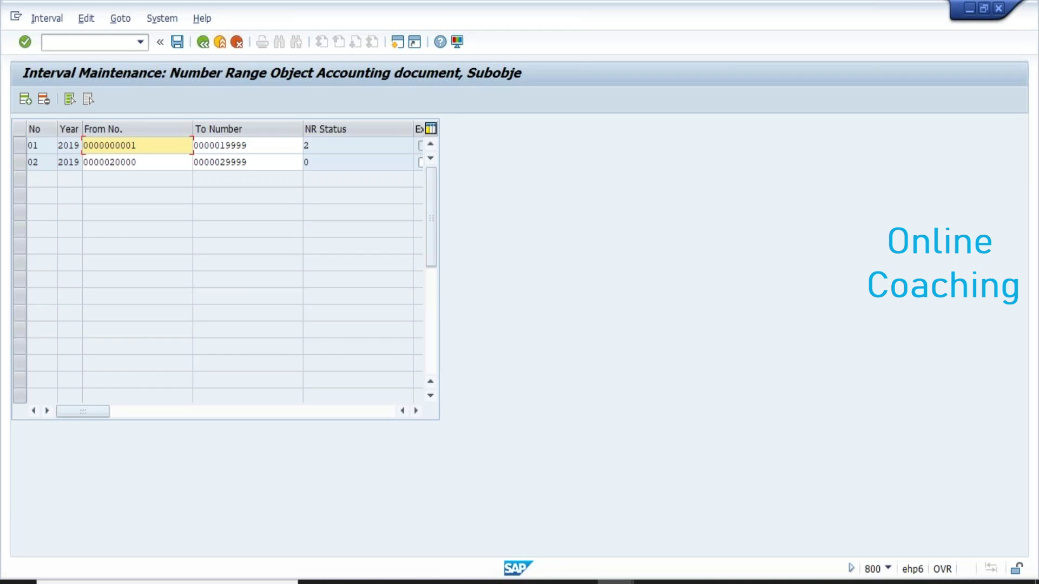
# Open the ABAP Editor with transaction SE38 and execute the program RFTMPBLU.
pyautogui.click(60, 42)
pyautogui.write('/')
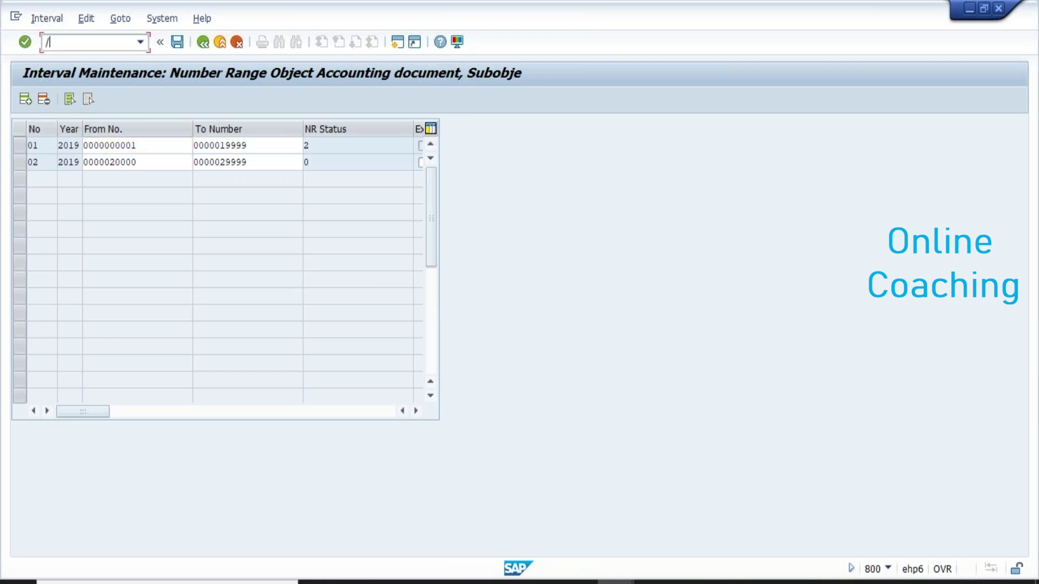
pyautogui.write('nse38')
pyautogui.press('Return')
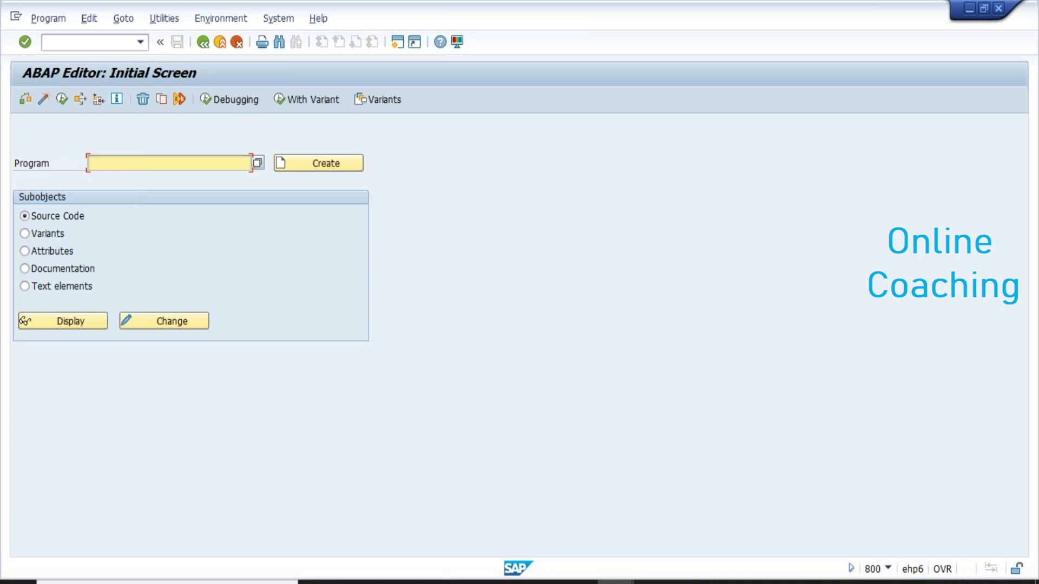
pyautogui.click(115, 163)
pyautogui.write('rftmpblu')
pyautogui.click(62, 102)
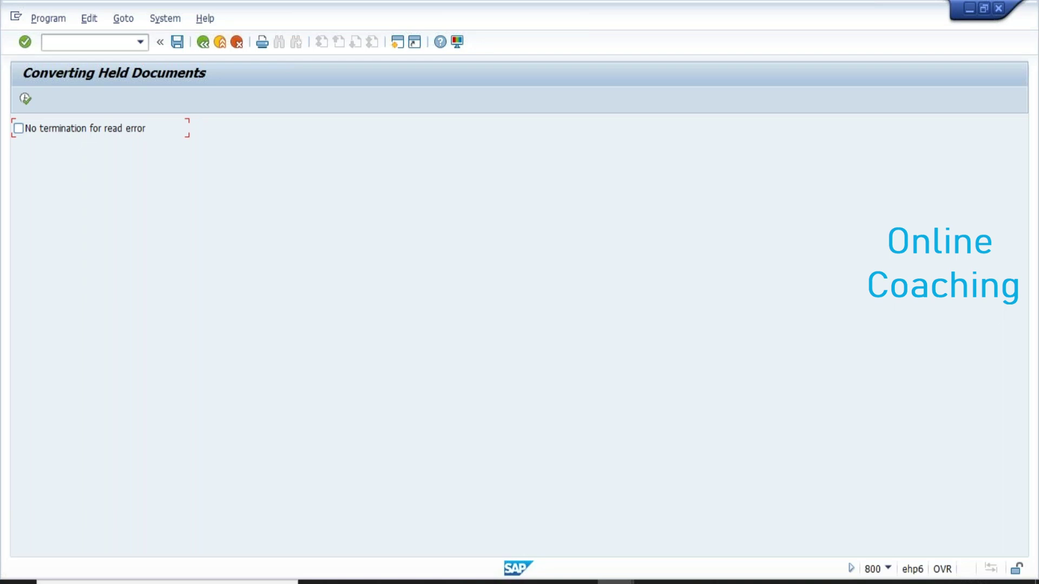
# Enable No termination for read error and execute the held documents conversion.
pyautogui.click(18, 129)
pyautogui.click(18, 128)
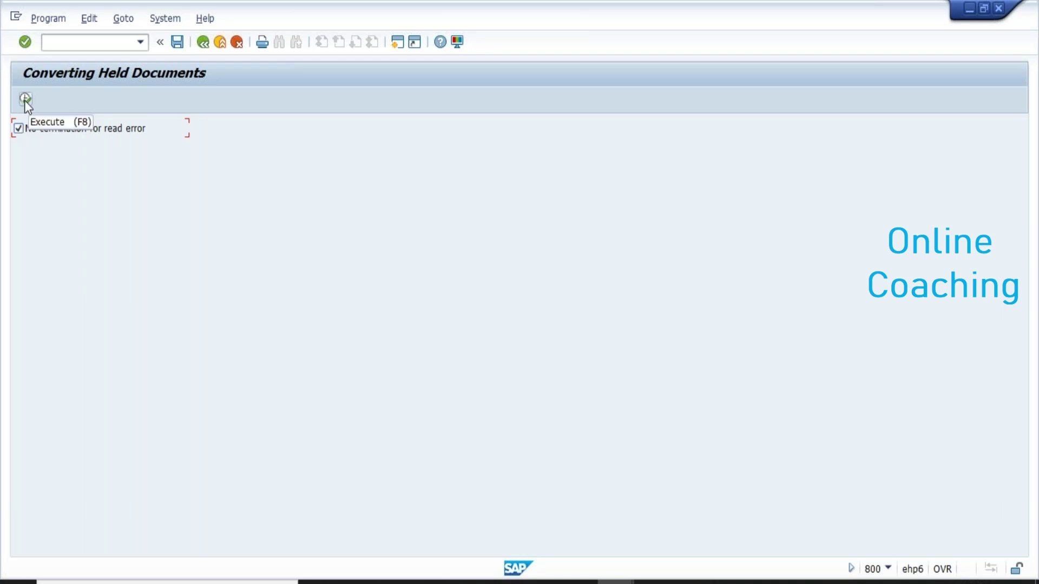
pyautogui.click(24, 99)
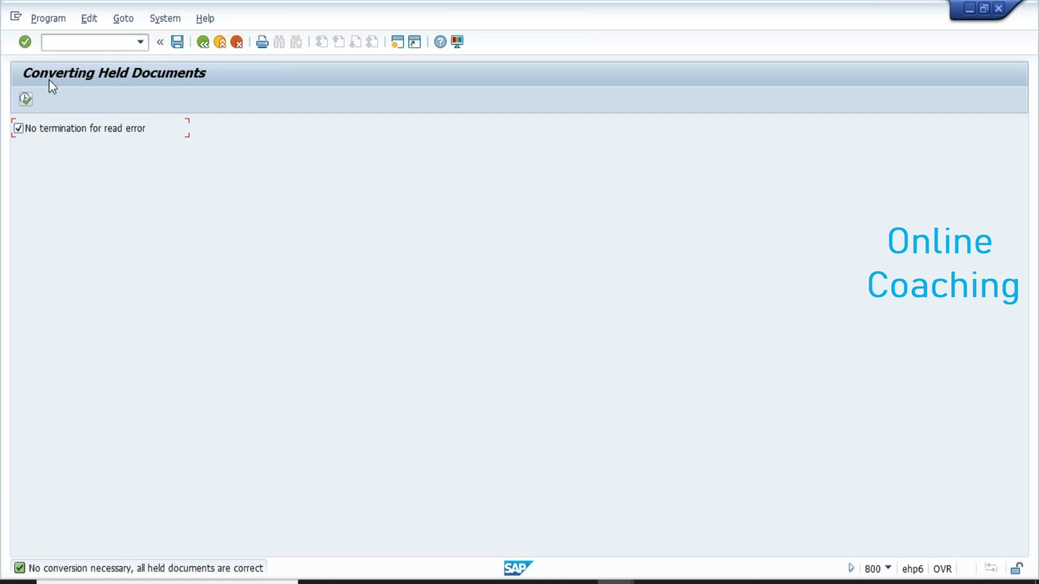
# Open the G/L account posting entry screen with transaction F-02.
pyautogui.click(80, 46)
pyautogui.write('/nf-02')
pyautogui.press('Return')
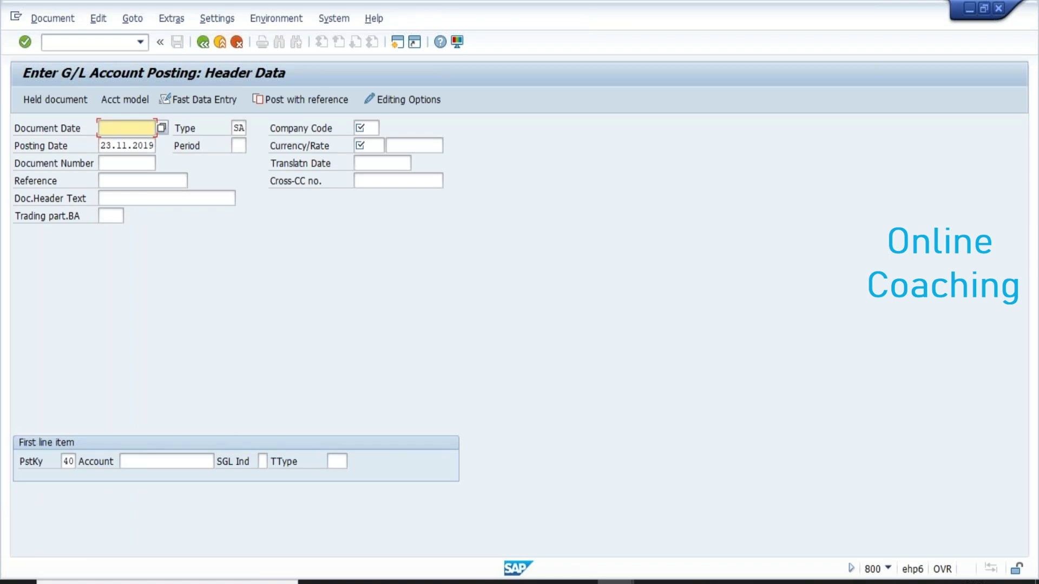
# Set the document date to 23.11.2019 and the company code to T20 in the posting header.
pyautogui.write('23.11.209')
pyautogui.press('BackSpace')
pyautogui.write('19')
pyautogui.press('Tab')
pyautogui.press('Tab')
pyautogui.write('t20')
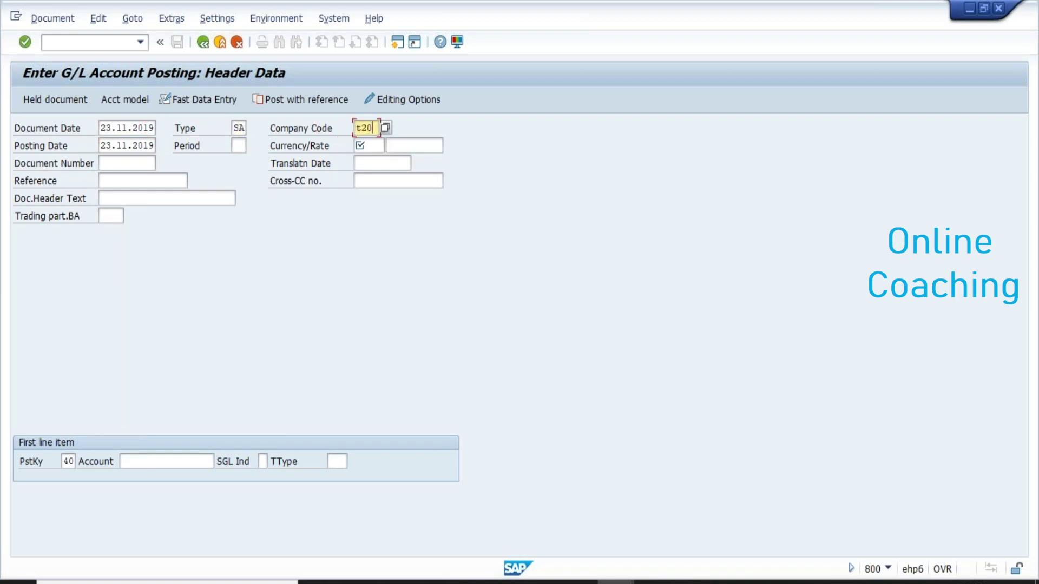
pyautogui.press('Tab')
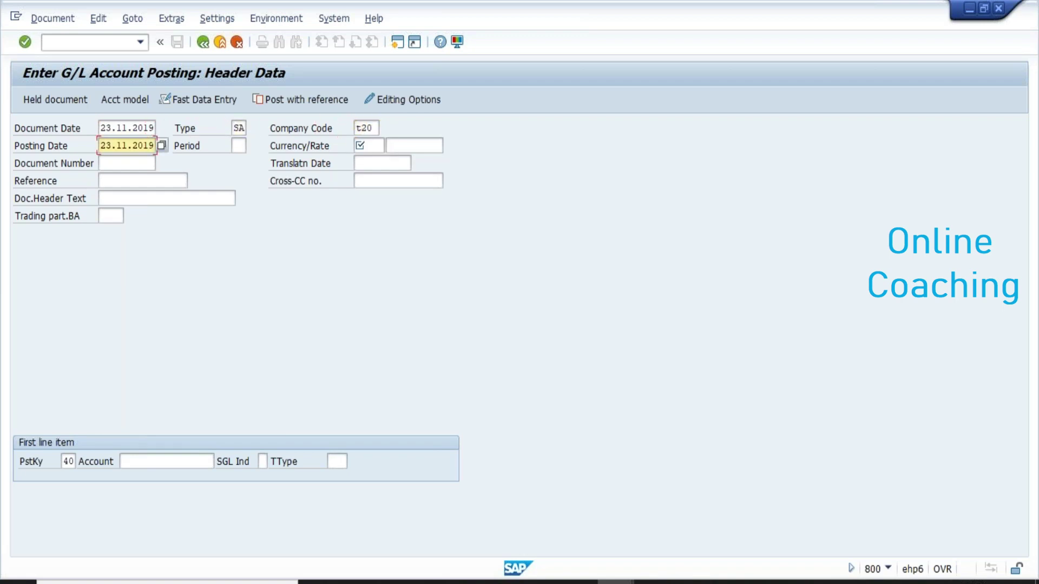
# Set the posting period to 08 and the currency to INR in the posting header.
pyautogui.press('Tab')
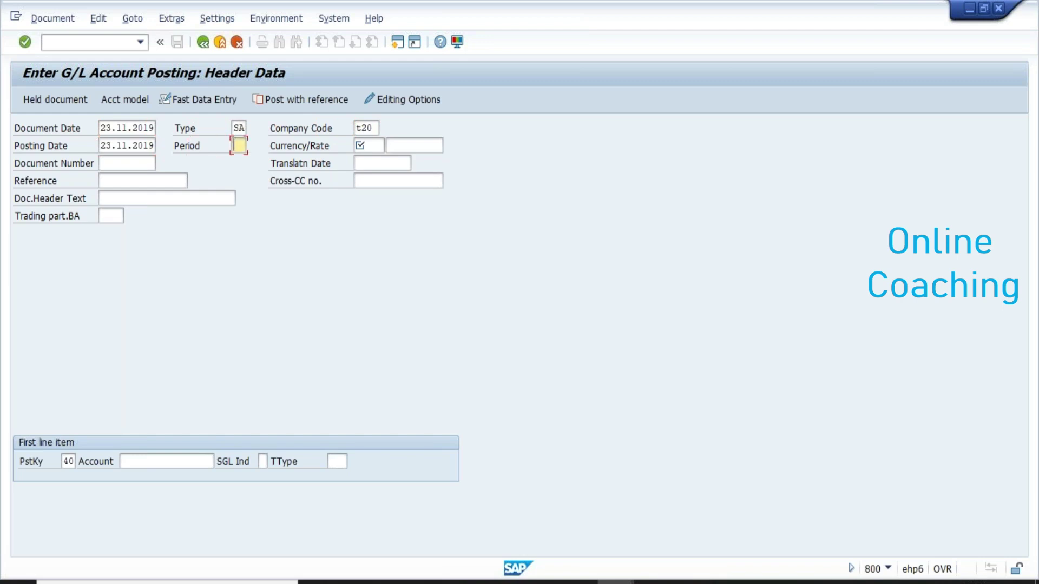
pyautogui.write('08')
pyautogui.press('Tab')
pyautogui.write('inr')
pyautogui.press('Tab')
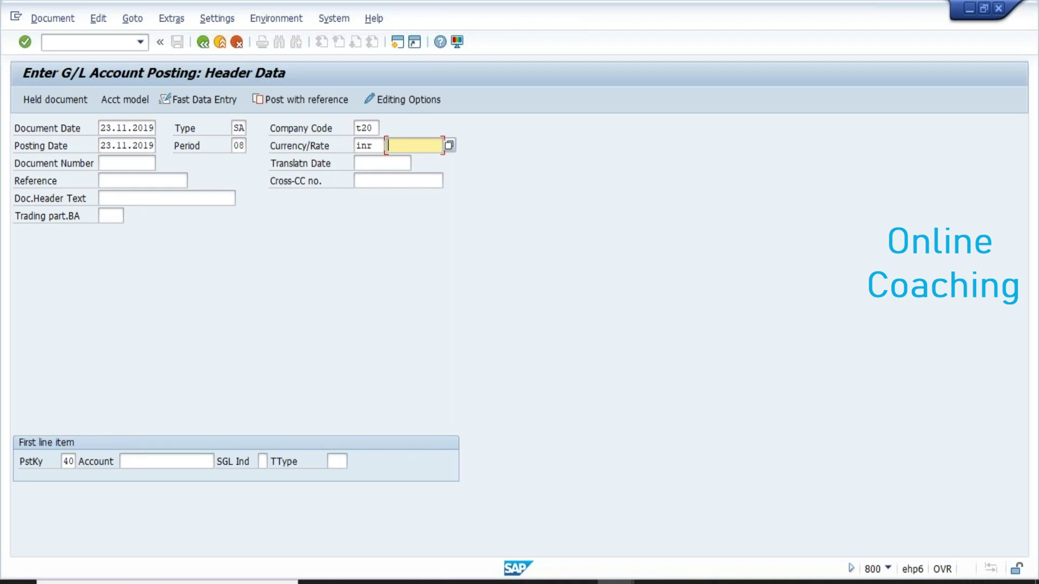
# Enter "Testing hold document" as the document header text.
pyautogui.press('Tab')
pyautogui.press('Tab')
pyautogui.press('Tab')
pyautogui.press('Tab')
pyautogui.press('Tab')
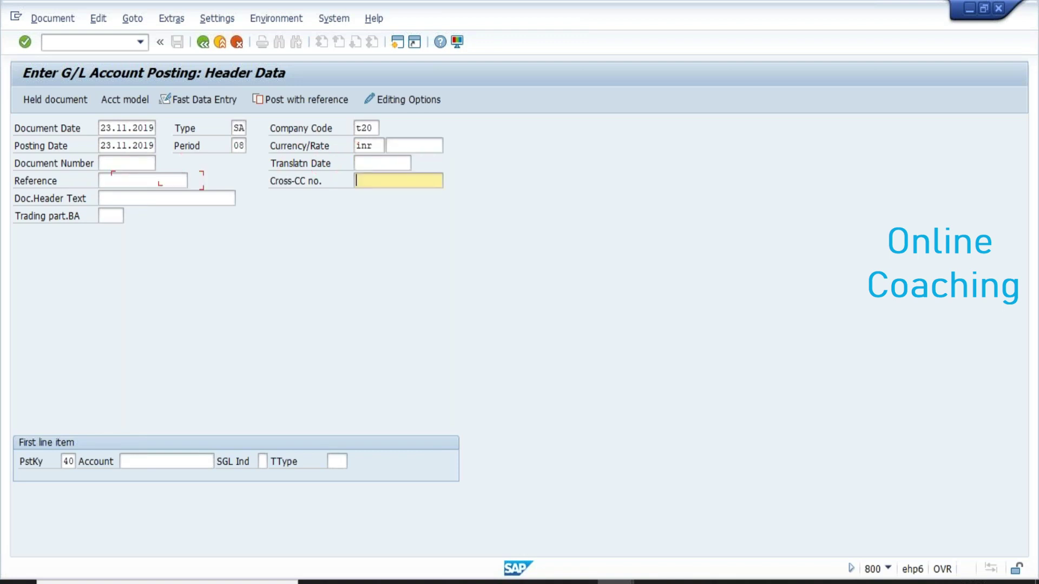
pyautogui.write('Testing')
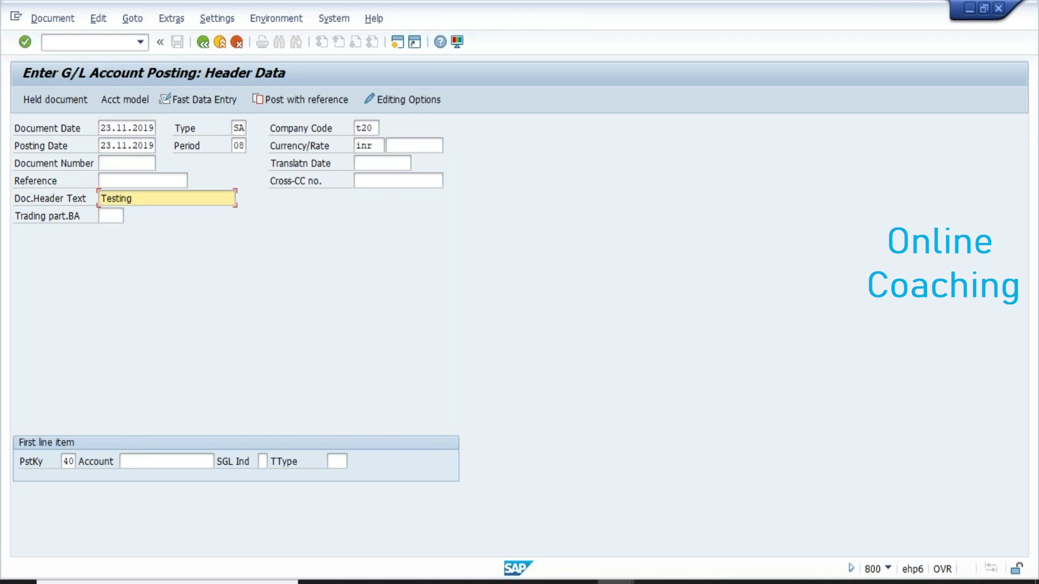
pyautogui.write(' hold document')
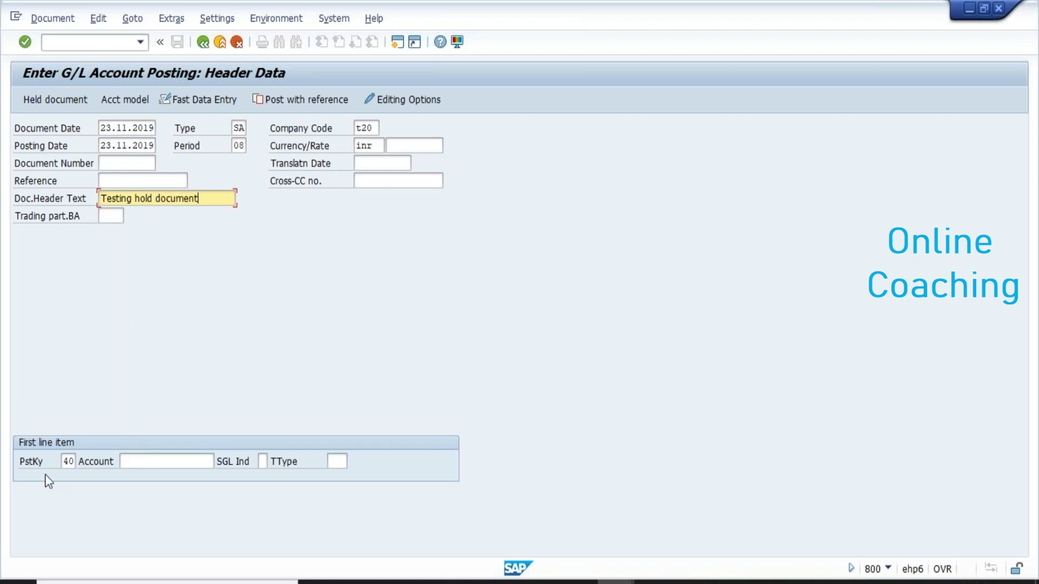
# Look up the G/L accounts of company code T20 and choose cash account 200000 for the first line item.
pyautogui.click(139, 469)
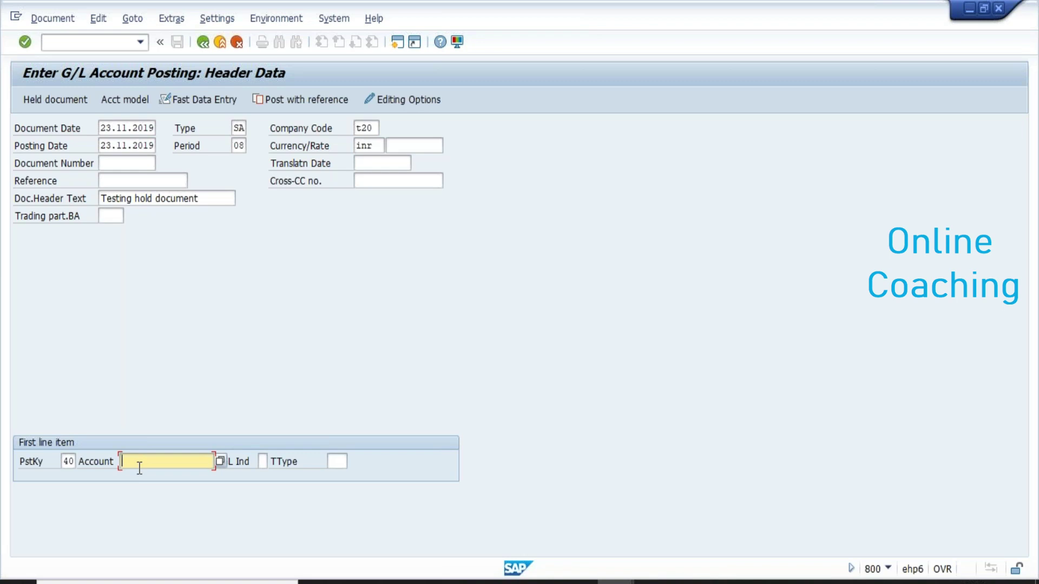
pyautogui.click(221, 462)
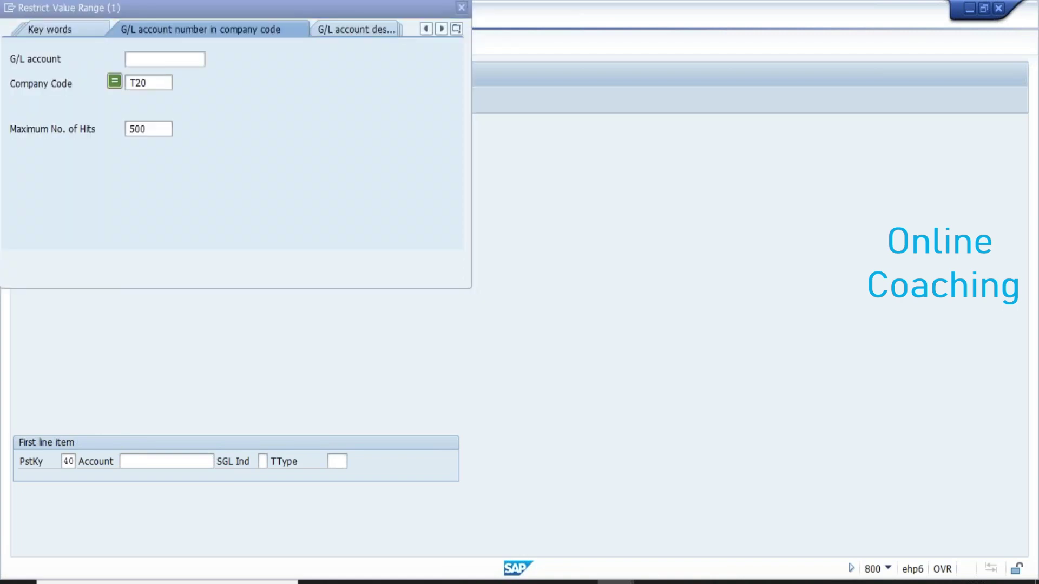
pyautogui.press('Return')
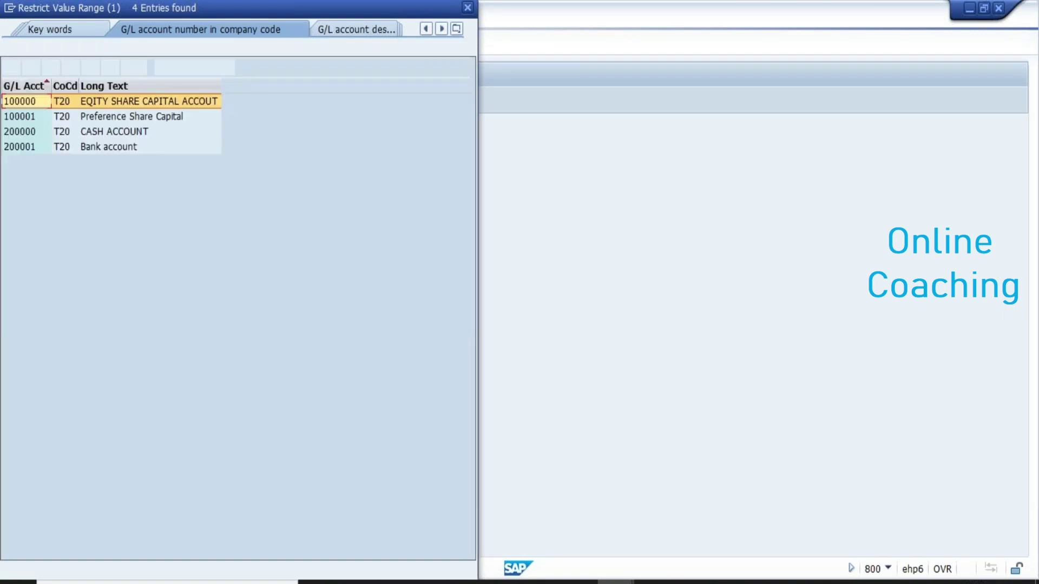
pyautogui.press('Return')
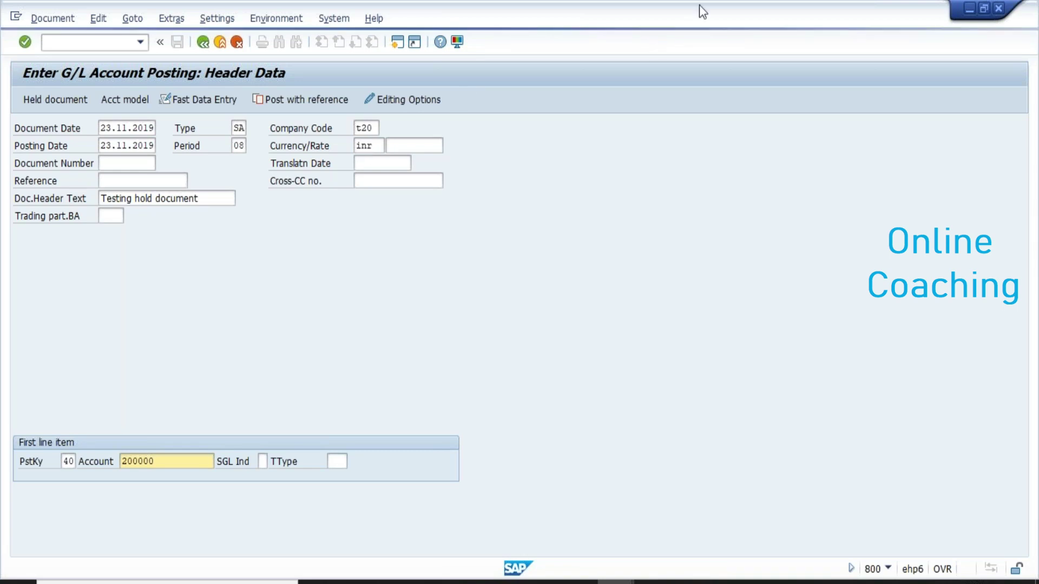
# Switch to the SAP FICO notes in Word and read the sections on displaying (FB03) and changing (FB02) documents.
pyautogui.click(999, 14)
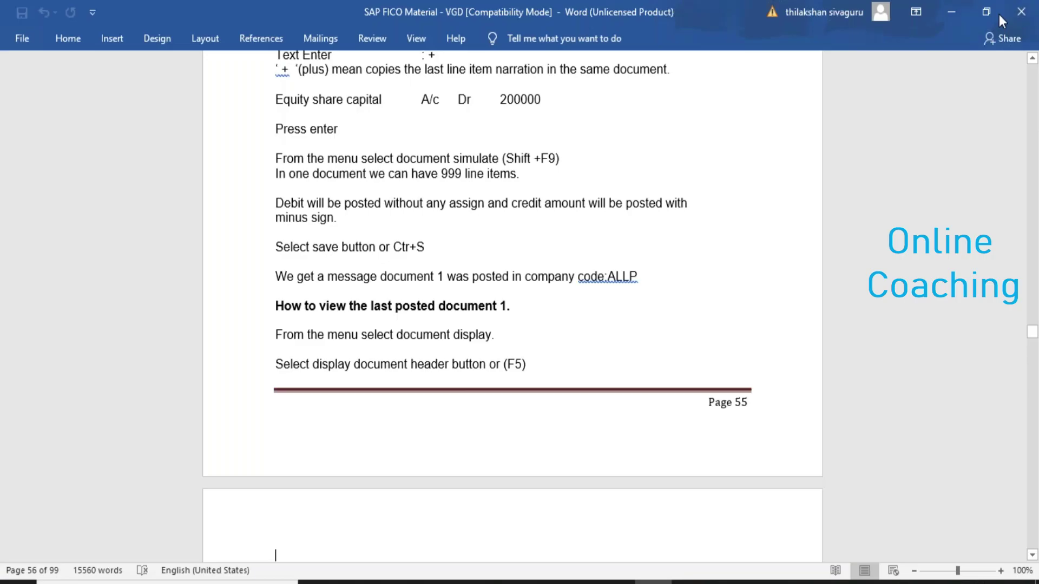
pyautogui.hotkey('alt', 'Tab')
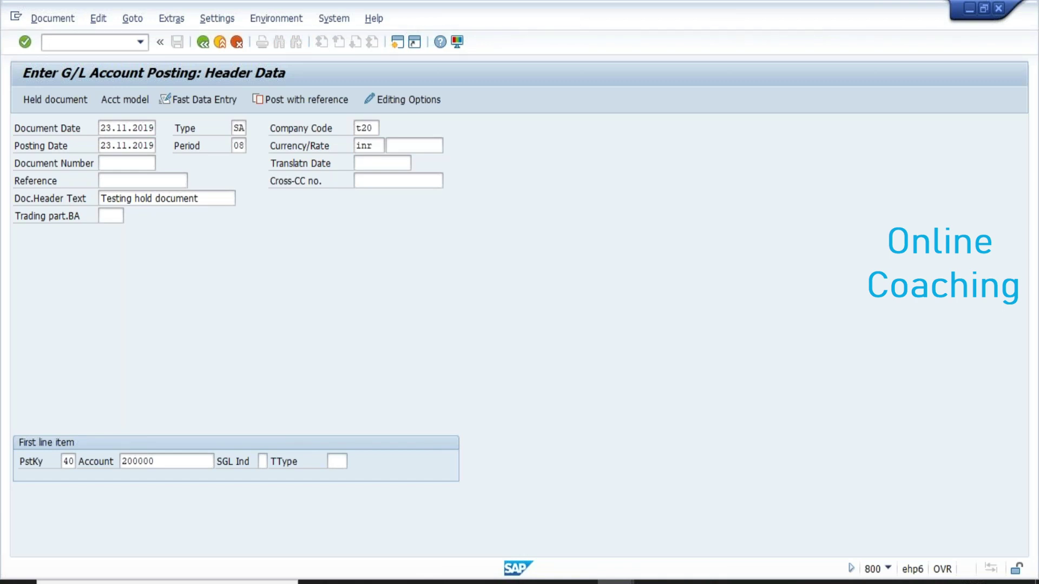
pyautogui.hotkey('alt', 'Tab')
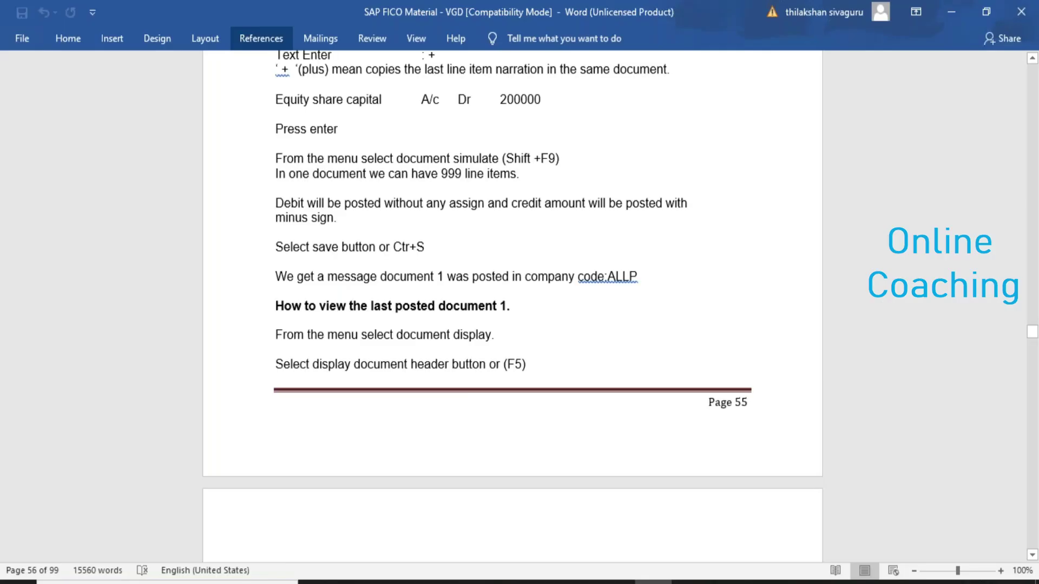
pyautogui.scroll(-1, 276, 556)
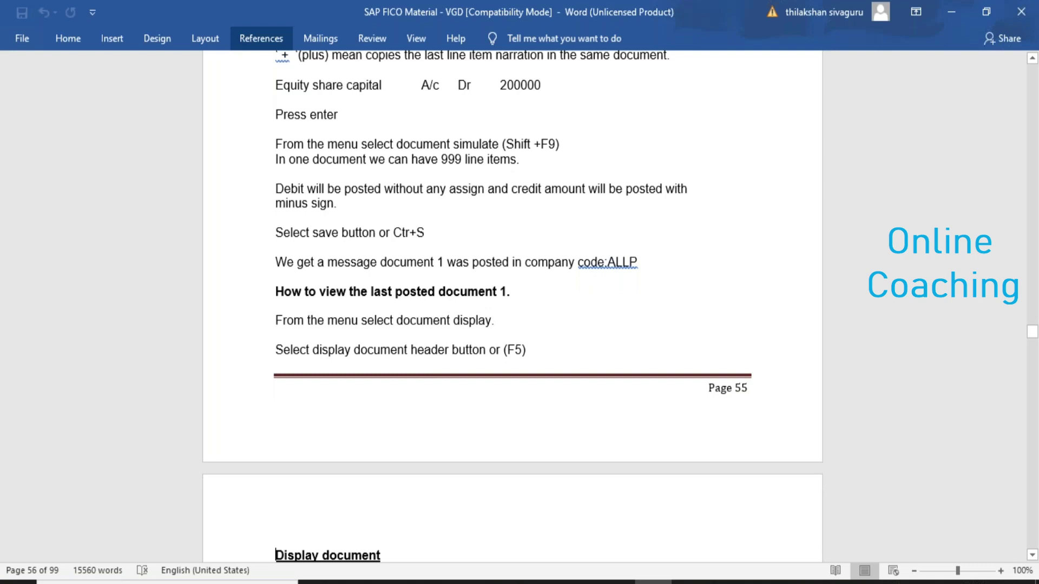
pyautogui.scroll(-3, 276, 556)
pyautogui.click(276, 555)
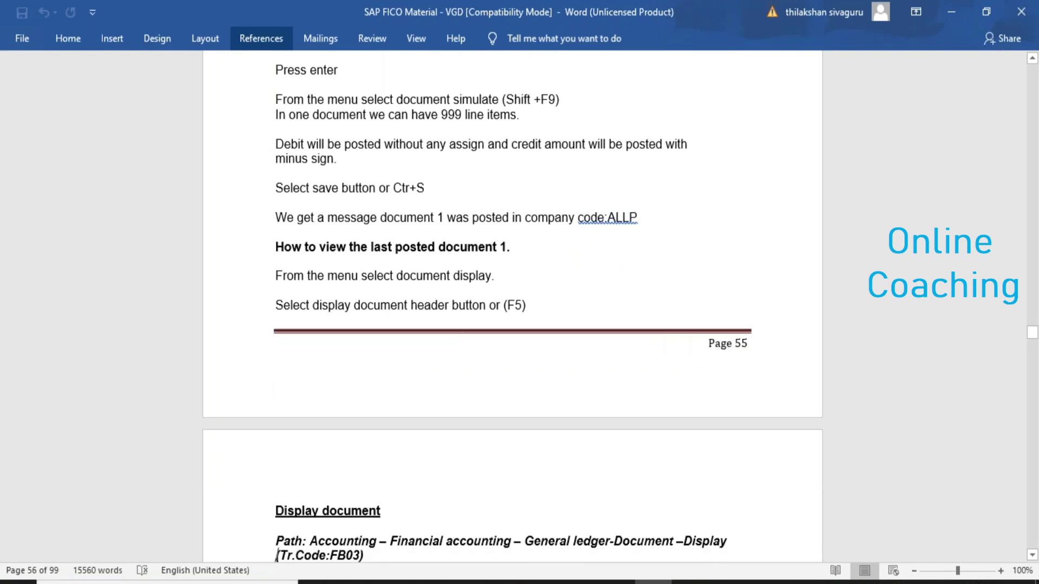
pyautogui.scroll(-5, 276, 556)
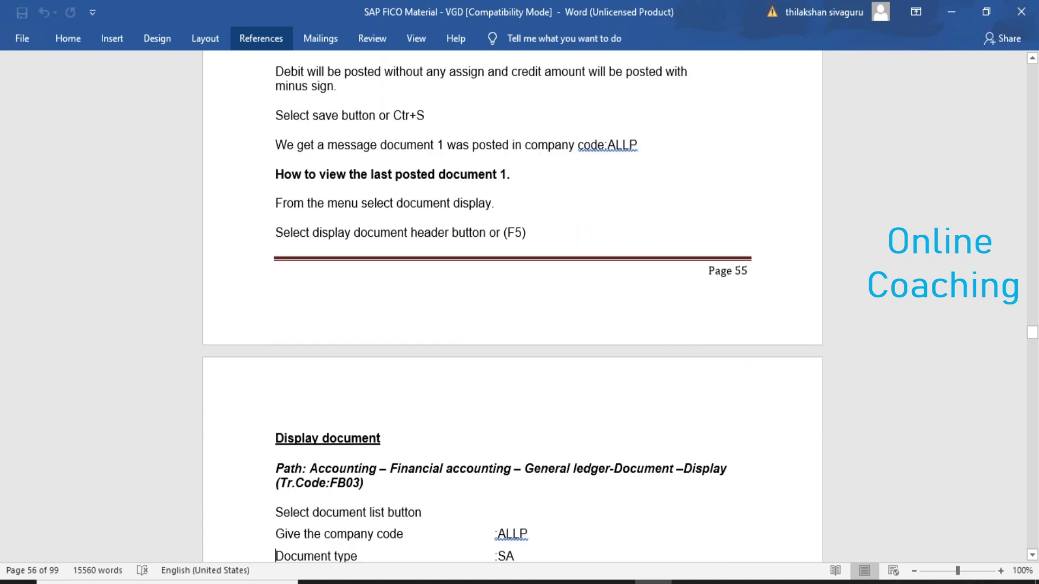
pyautogui.scroll(-12, 513, 306)
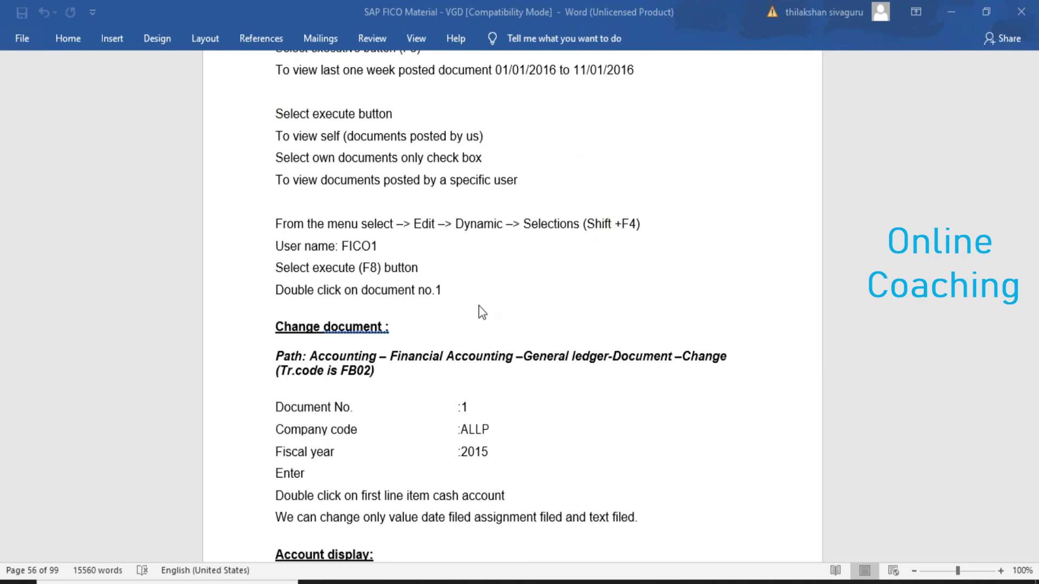
pyautogui.press('Down')
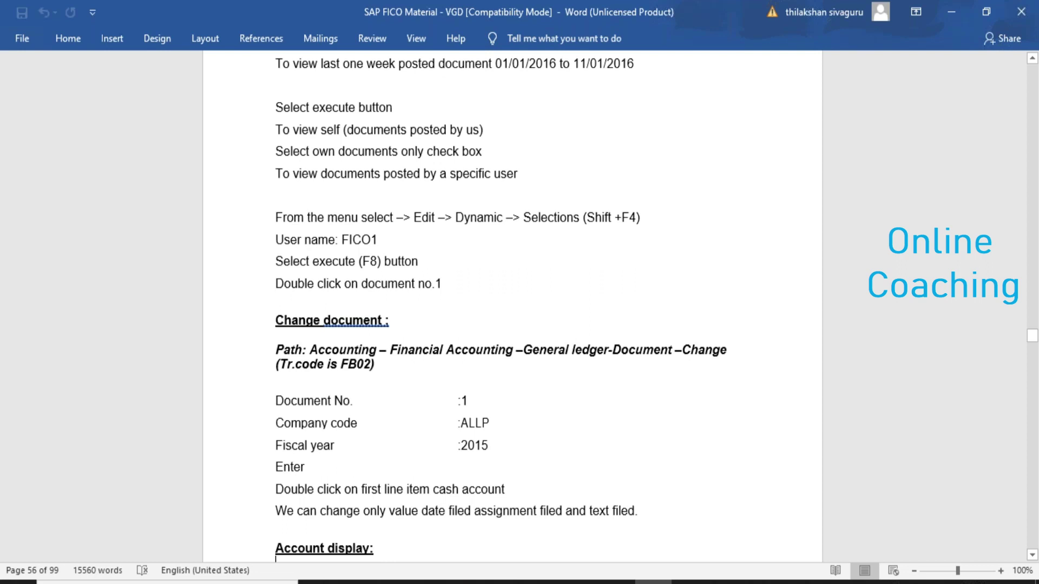
# Browse the notes on to the Park Documents section and return to the Delete / Complete hold document (F-02) instructions.
pyautogui.press('pagedown')
pyautogui.press('pagedown')
pyautogui.press('pagedown')
pyautogui.press('pagedown')
pyautogui.press('pagedown')
pyautogui.press('pagedown')
pyautogui.press('pagedown')
pyautogui.press('pagedown')
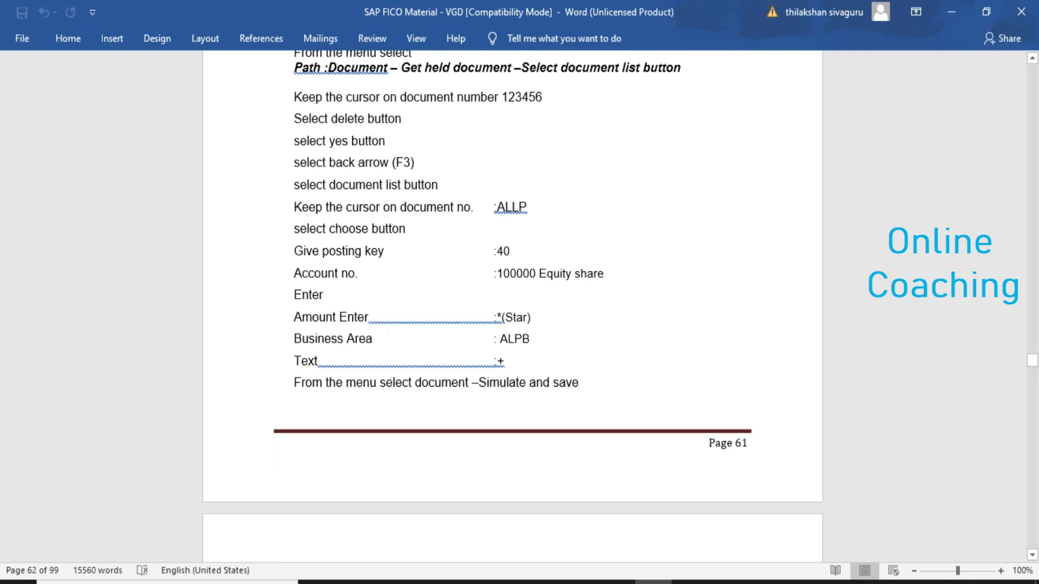
pyautogui.scroll(-5, 513, 303)
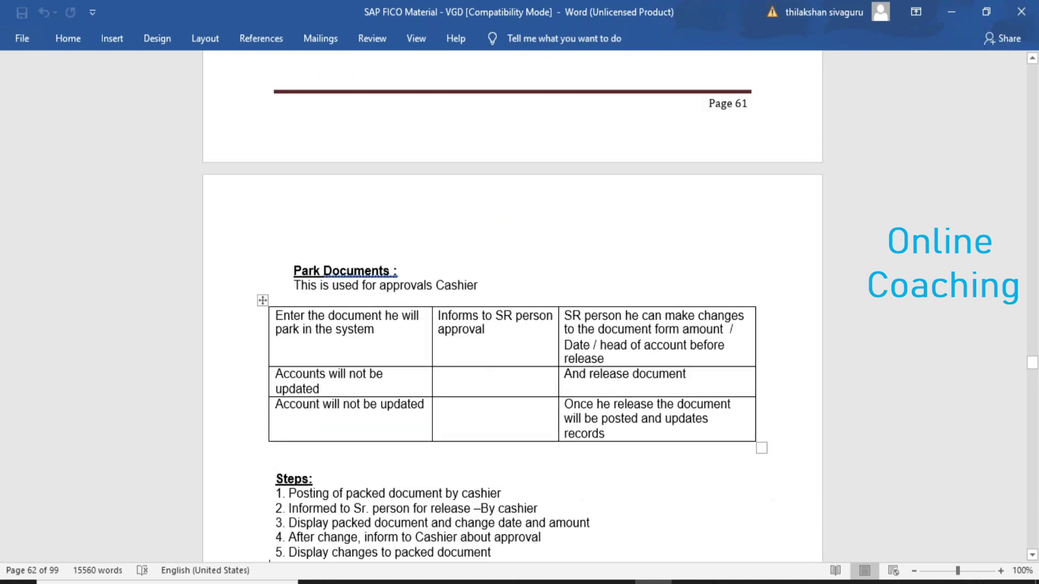
pyautogui.press('Down')
pyautogui.press('Down')
pyautogui.press('Down')
pyautogui.press('Down')
pyautogui.press('Down')
pyautogui.press('Down')
pyautogui.press('Down')
pyautogui.press('Down')
pyautogui.press('Down')
pyautogui.press('Down')
pyautogui.press('Down')
pyautogui.press('Down')
pyautogui.press('Down')
pyautogui.press('Down')
pyautogui.press('Down')
pyautogui.press('Down')
pyautogui.press('Down')
pyautogui.press('Down')
pyautogui.press('Up')
pyautogui.click(276, 193)
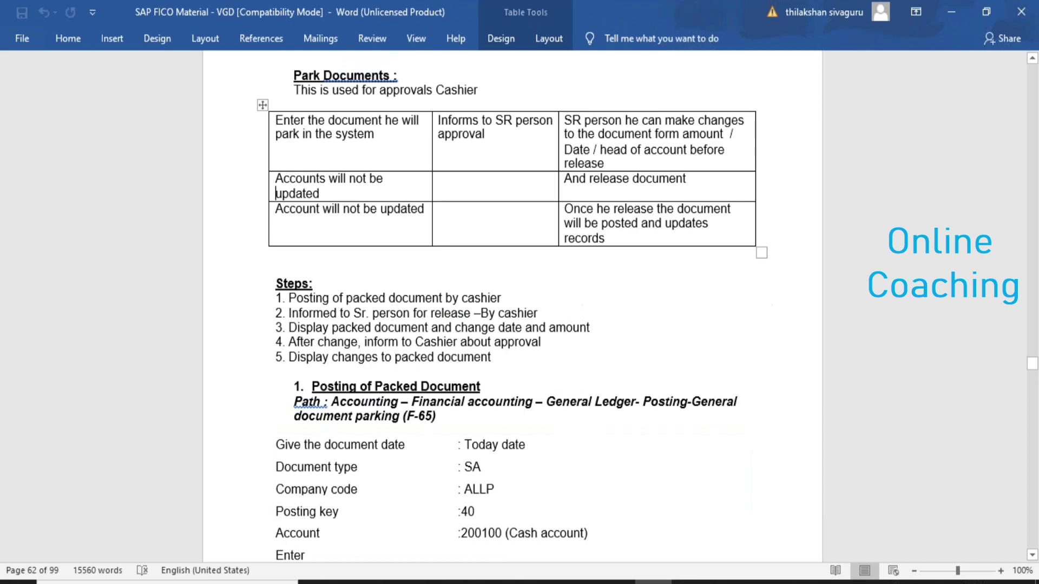
pyautogui.press('pageup')
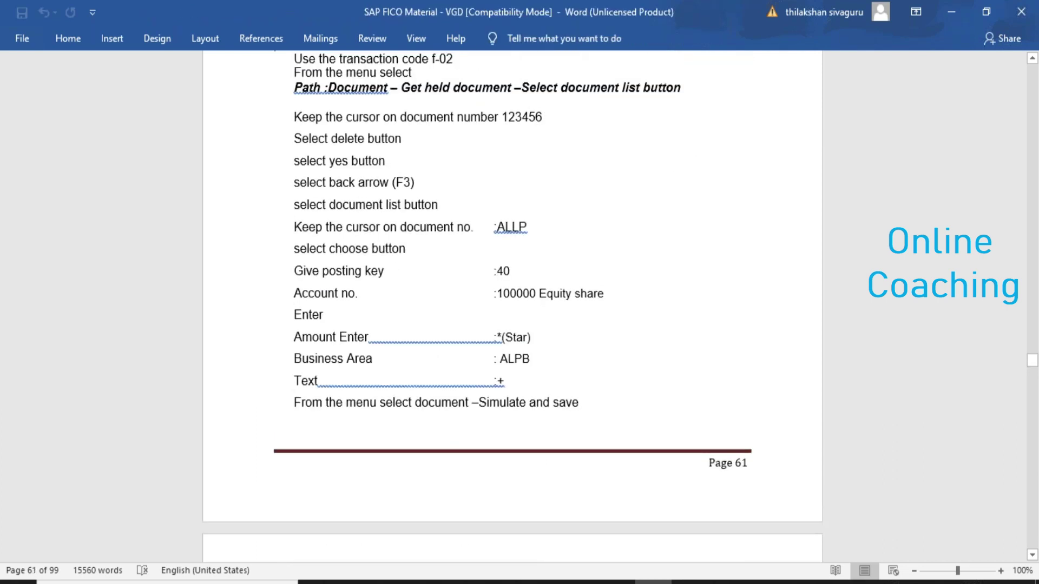
pyautogui.press('Up')
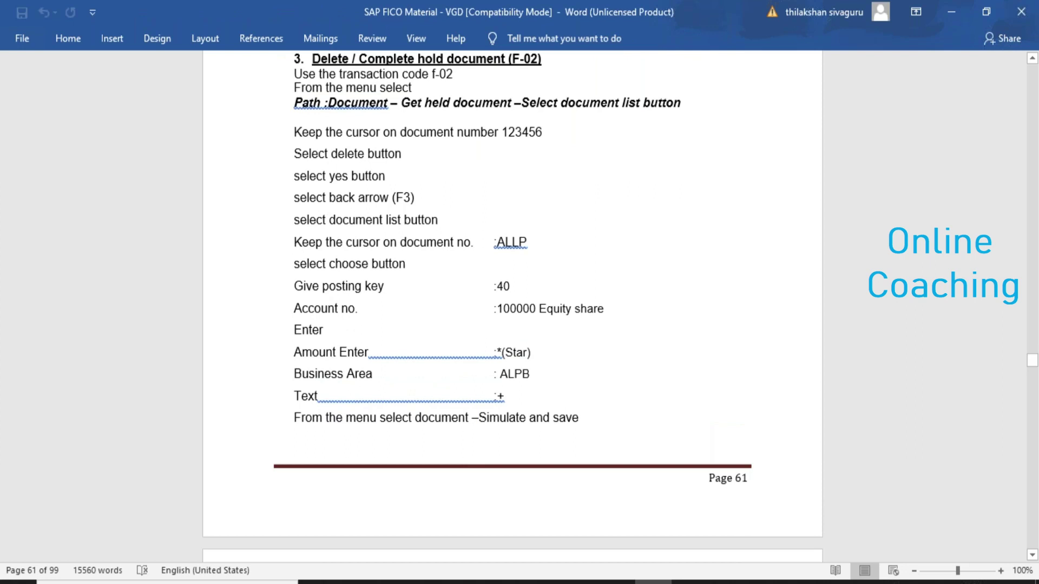